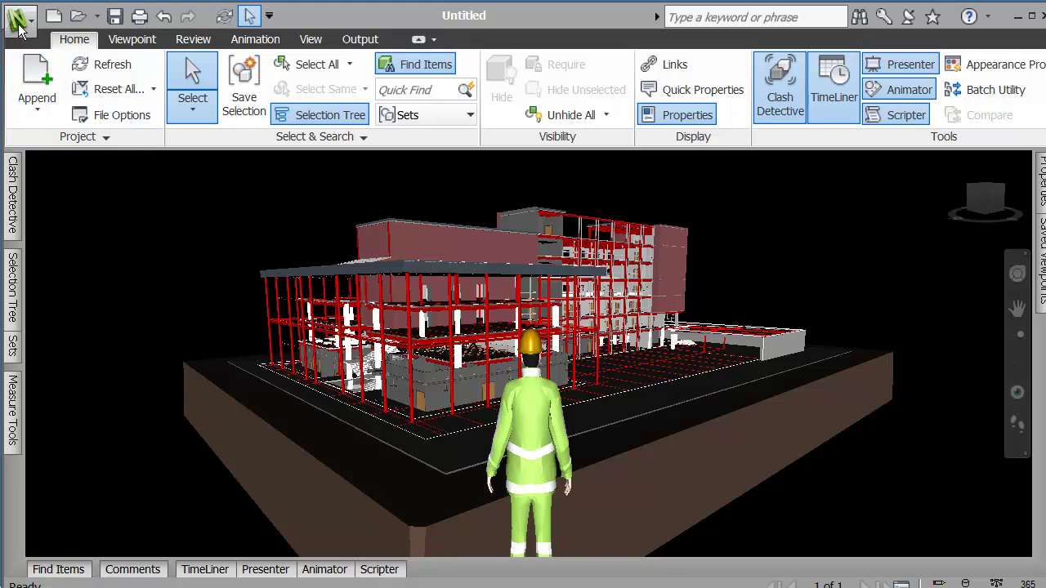
Step: Start Save As and enter 'conference center example' as the file name
{"action": "left_click", "coordinate": [115, 17]}
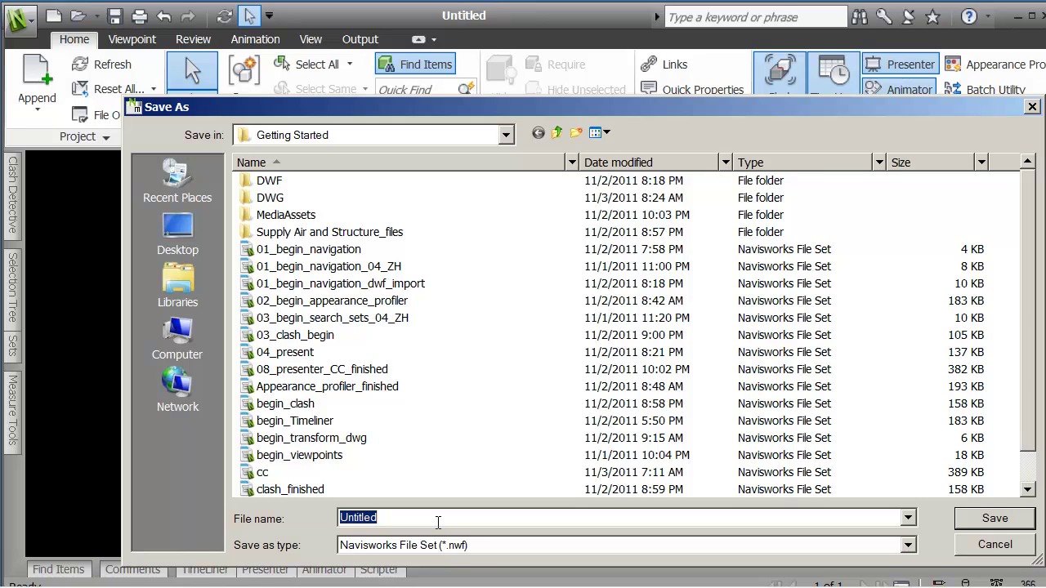
{"action": "type", "text": "conference "}
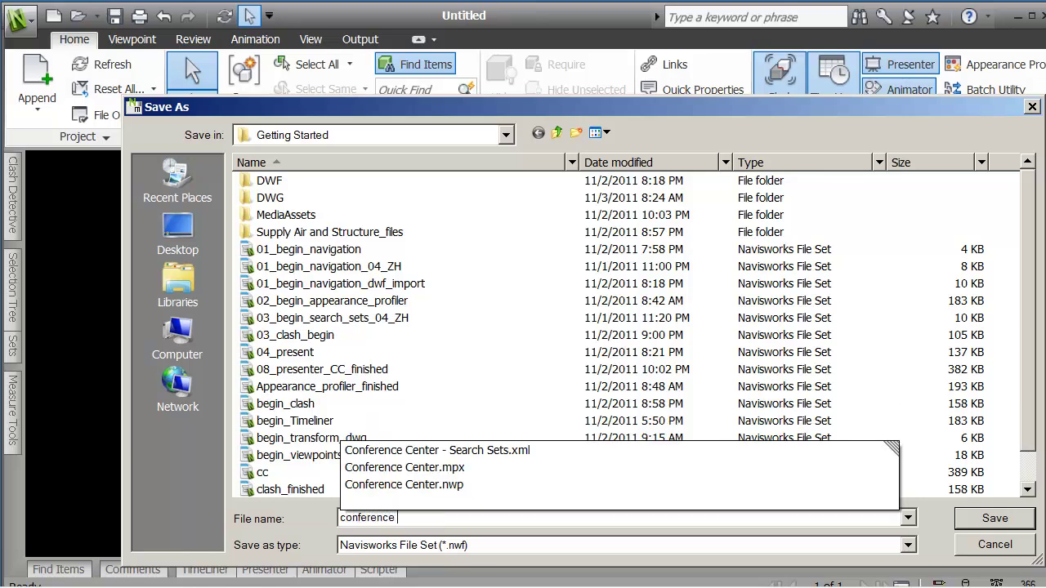
{"action": "type", "text": "center "}
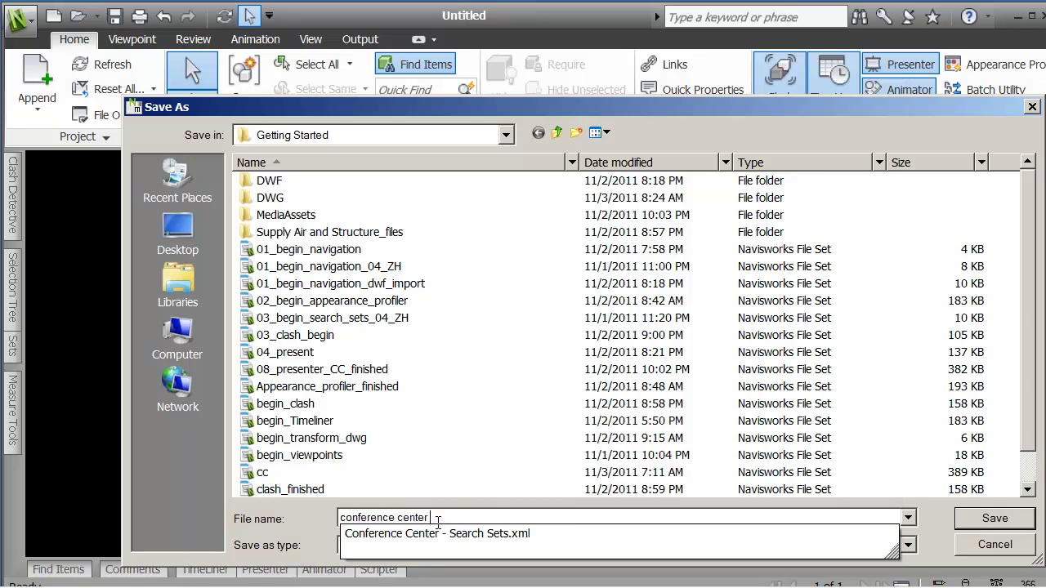
{"action": "type", "text": "example"}
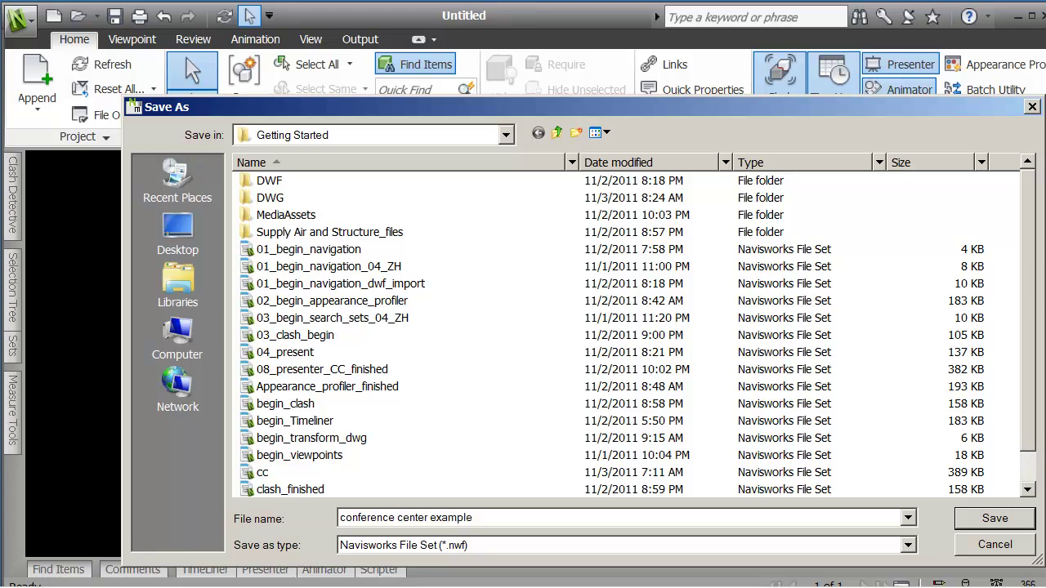
Step: Save conference center example.nwf, then pan and zoom toward the building and show the Selection Tree
{"action": "left_click", "coordinate": [993, 523]}
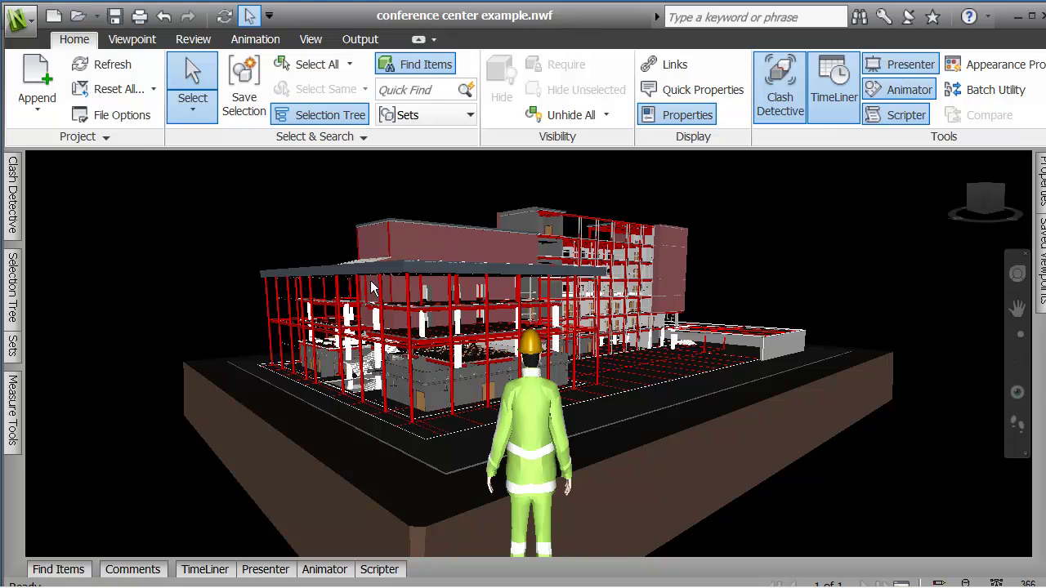
{"action": "middle_click_drag", "start_coordinate": [483, 312], "coordinate": [451, 285]}
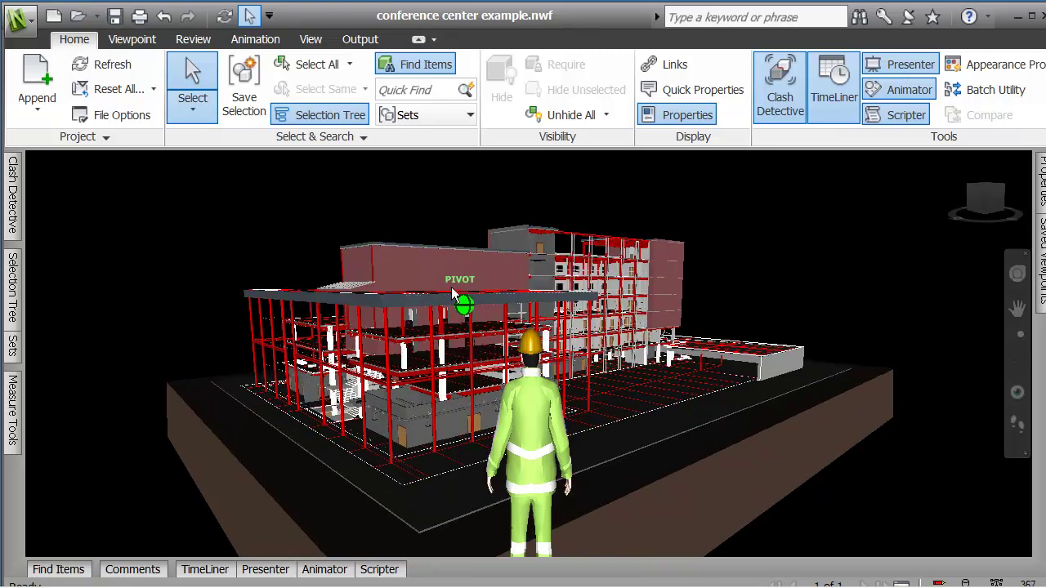
{"action": "scroll", "coordinate": [420, 208], "scroll_direction": "up", "scroll_amount": 2}
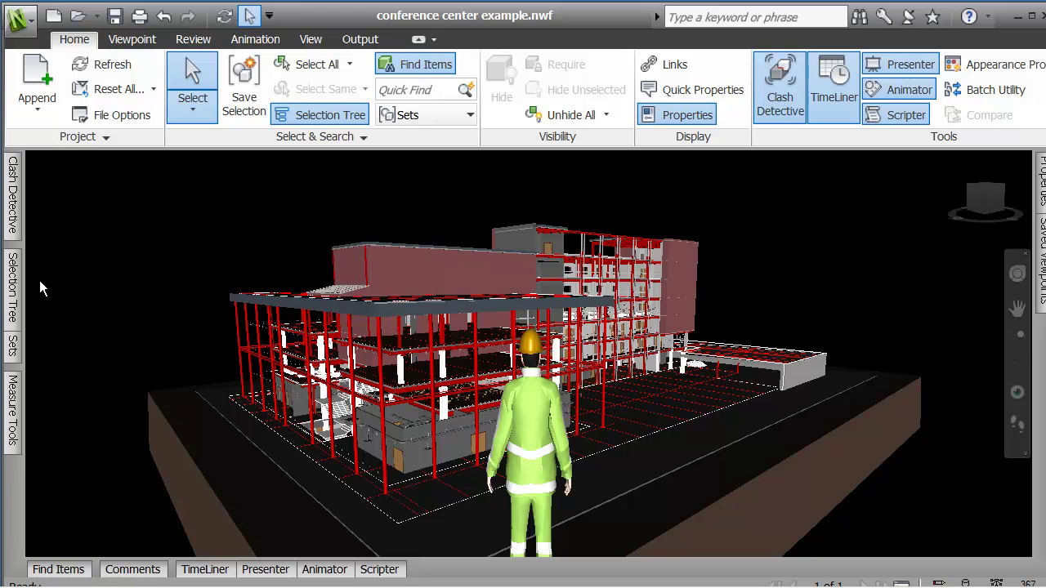
{"action": "left_click", "coordinate": [14, 311]}
{"action": "left_click", "coordinate": [453, 327]}
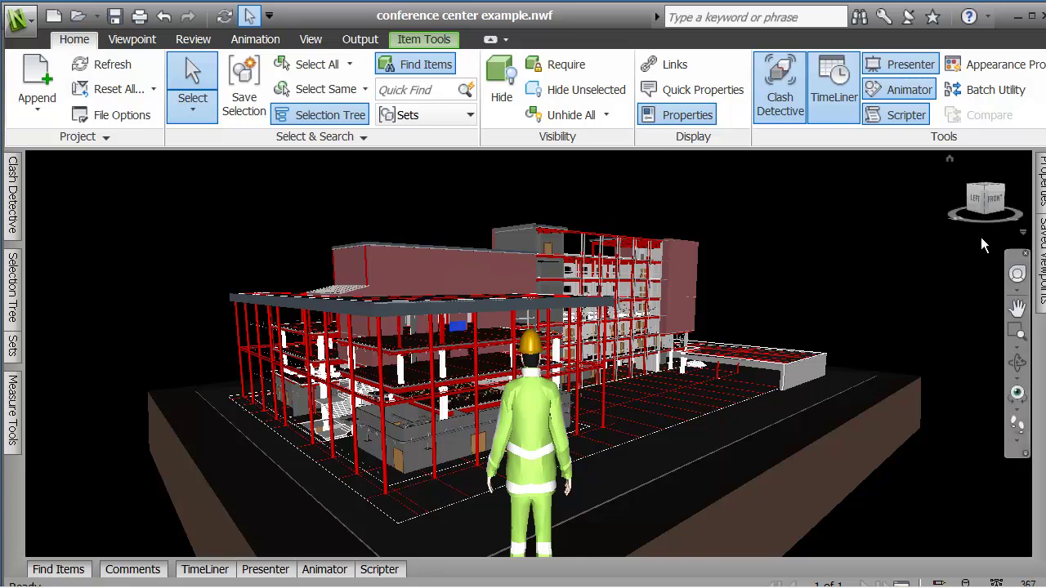
{"action": "mouse_move", "coordinate": [1041, 181]}
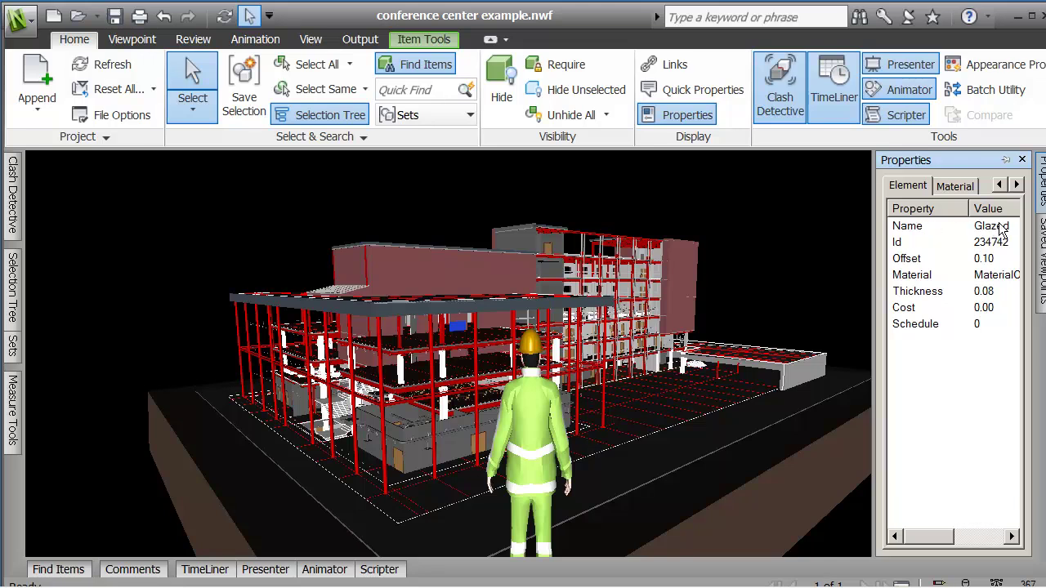
{"action": "left_click", "coordinate": [959, 188]}
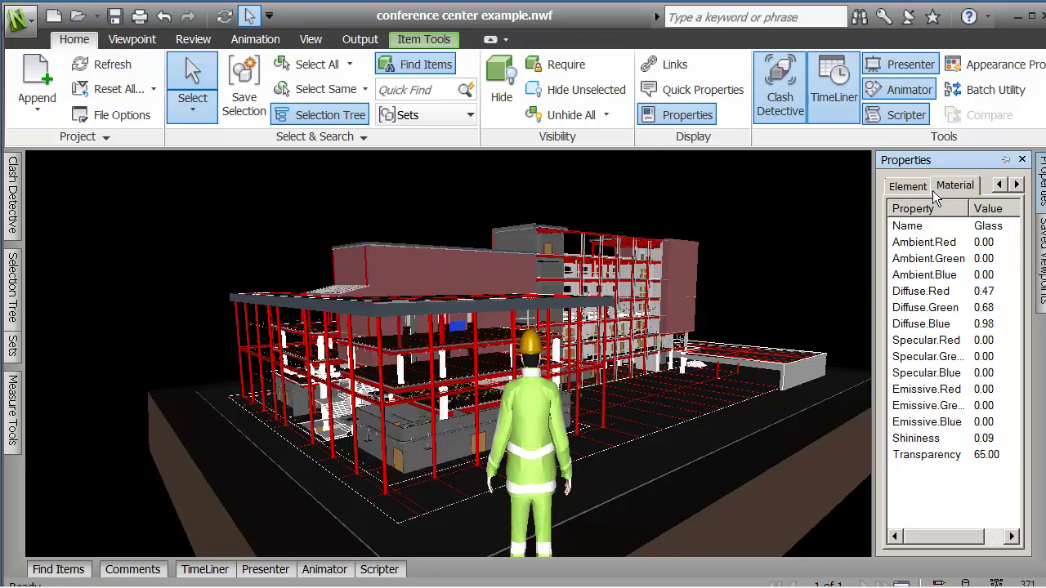
{"action": "left_click", "coordinate": [800, 244]}
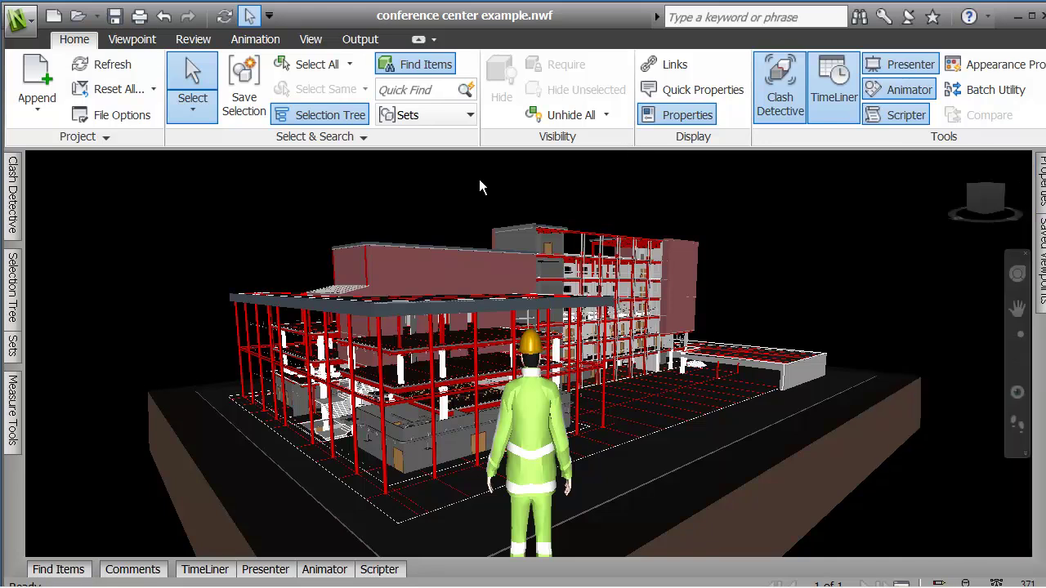
{"action": "left_click", "coordinate": [453, 326]}
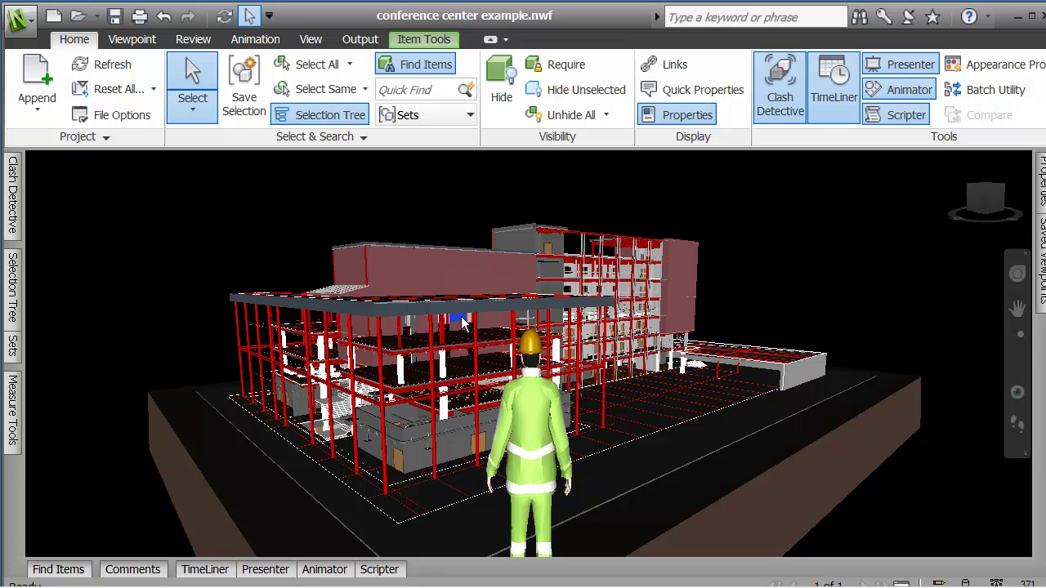
{"action": "left_click", "coordinate": [400, 188]}
{"action": "left_click", "coordinate": [462, 322]}
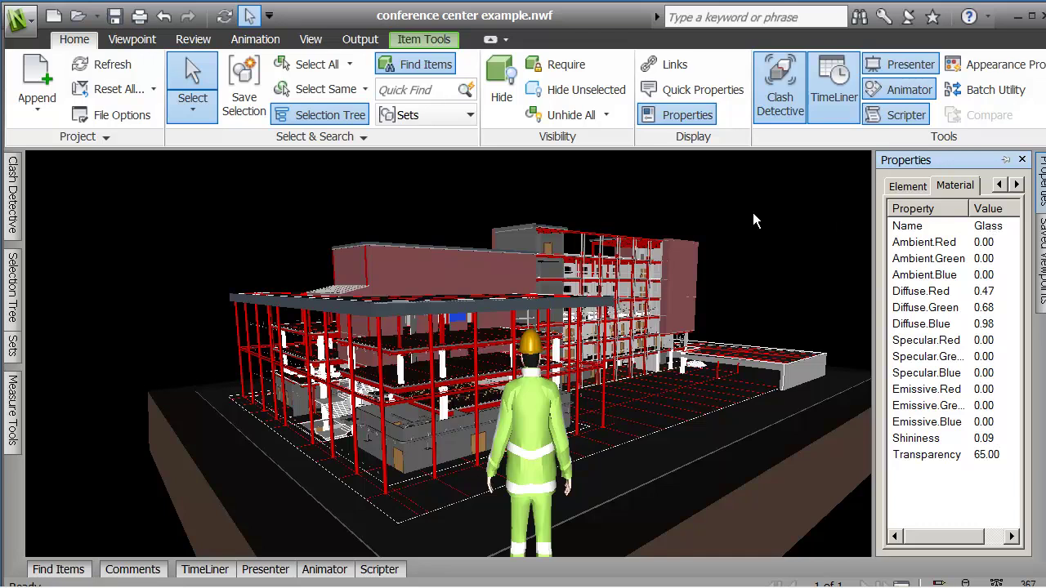
{"action": "left_click", "coordinate": [905, 187]}
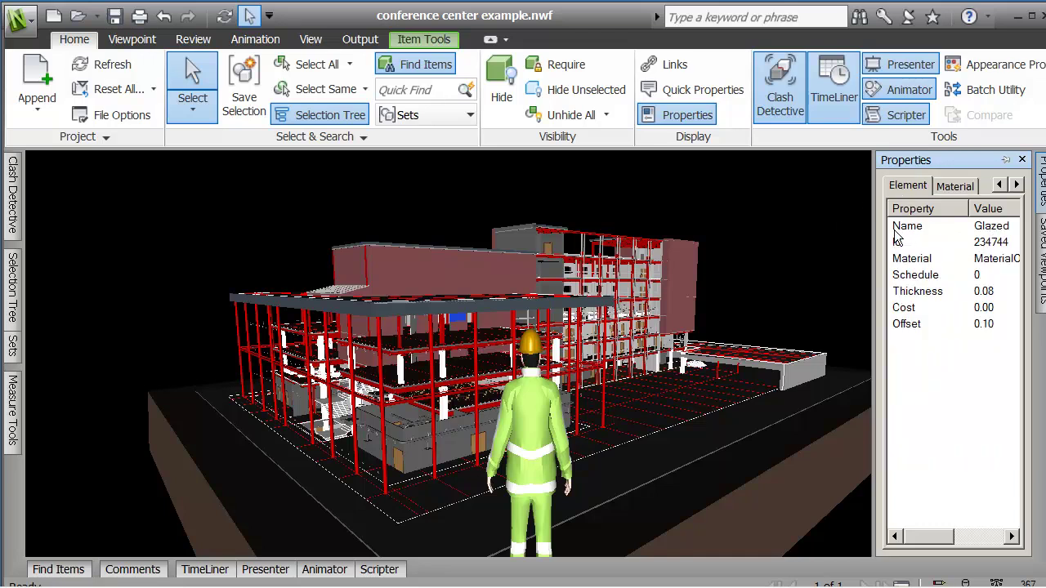
{"action": "left_click", "coordinate": [468, 181]}
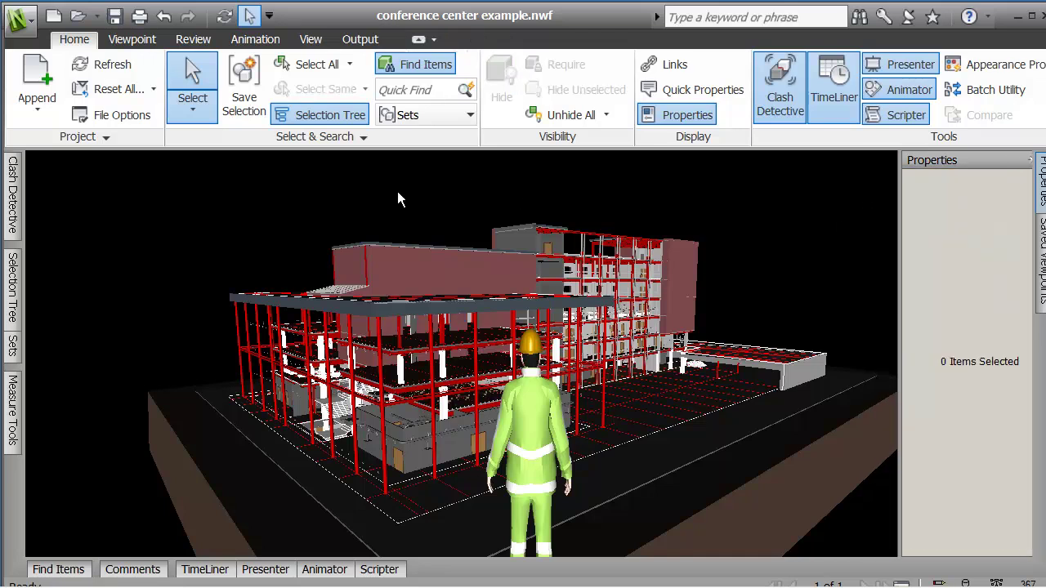
Step: Open Find Items, set the Category to Item, and widen the condition columns
{"action": "left_click", "coordinate": [411, 68]}
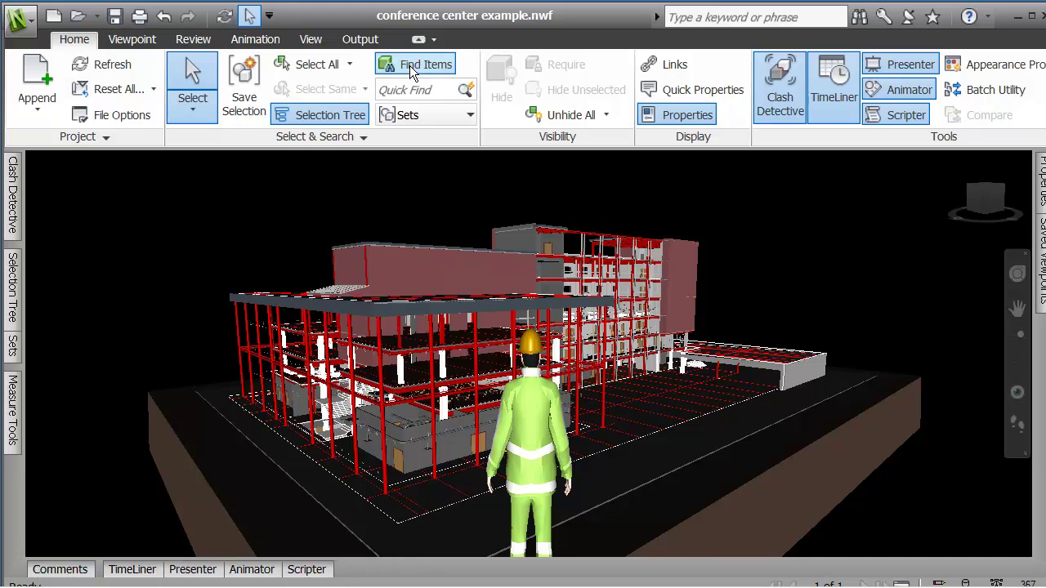
{"action": "left_click", "coordinate": [409, 65]}
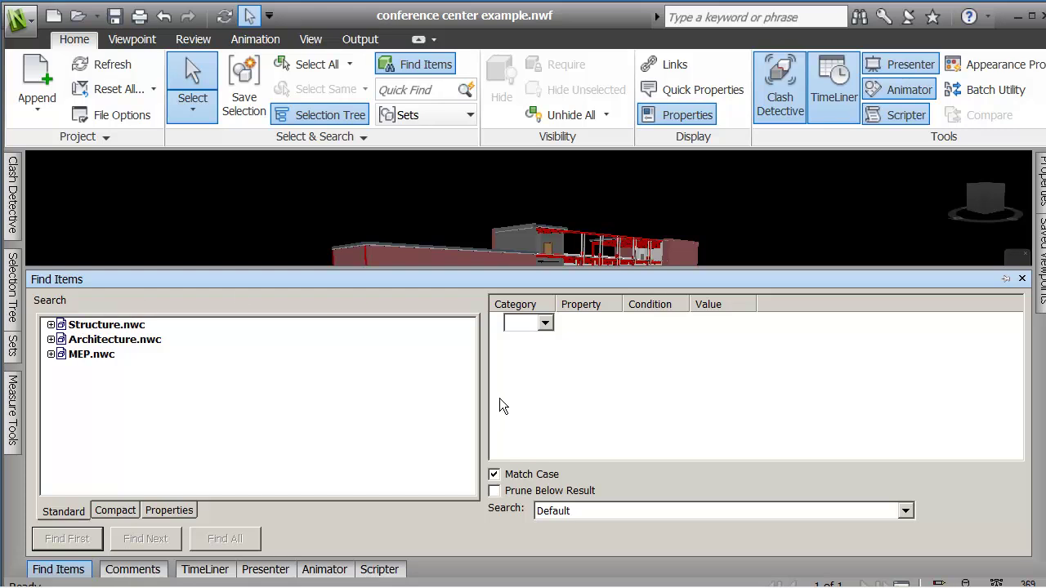
{"action": "left_click", "coordinate": [545, 324]}
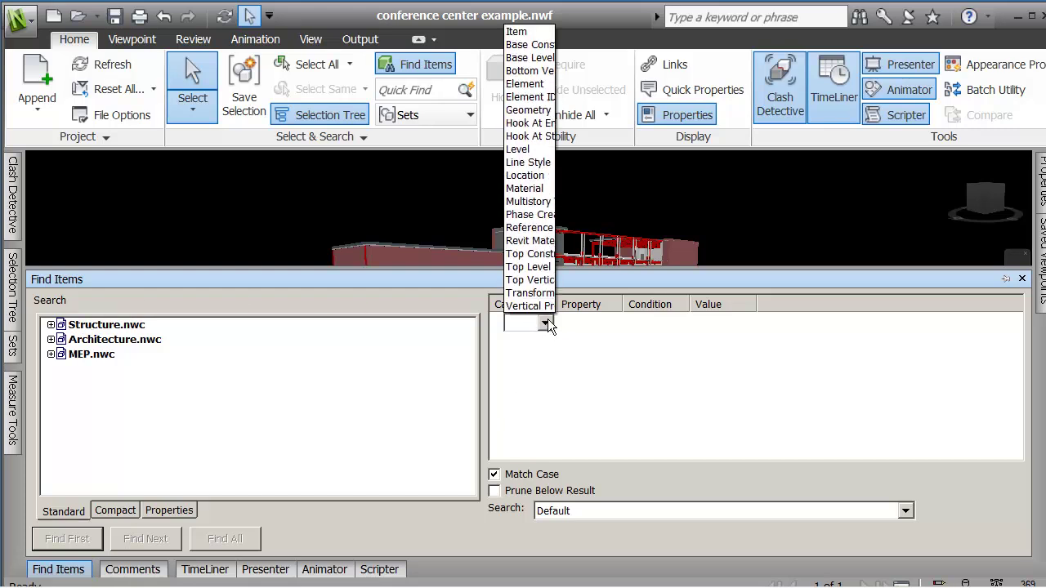
{"action": "left_click", "coordinate": [523, 36]}
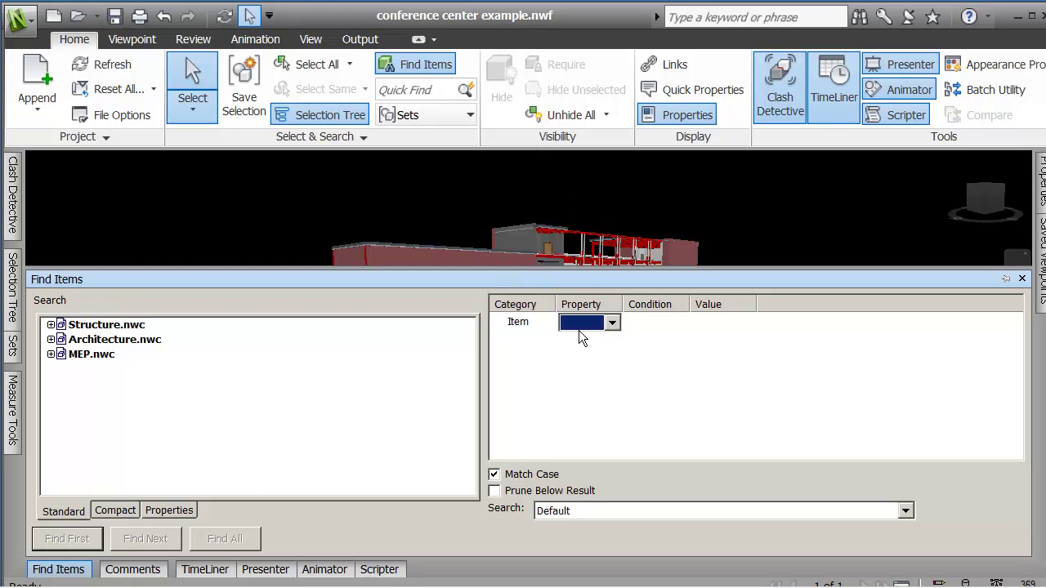
{"action": "left_click_drag", "start_coordinate": [560, 304], "coordinate": [576, 307]}
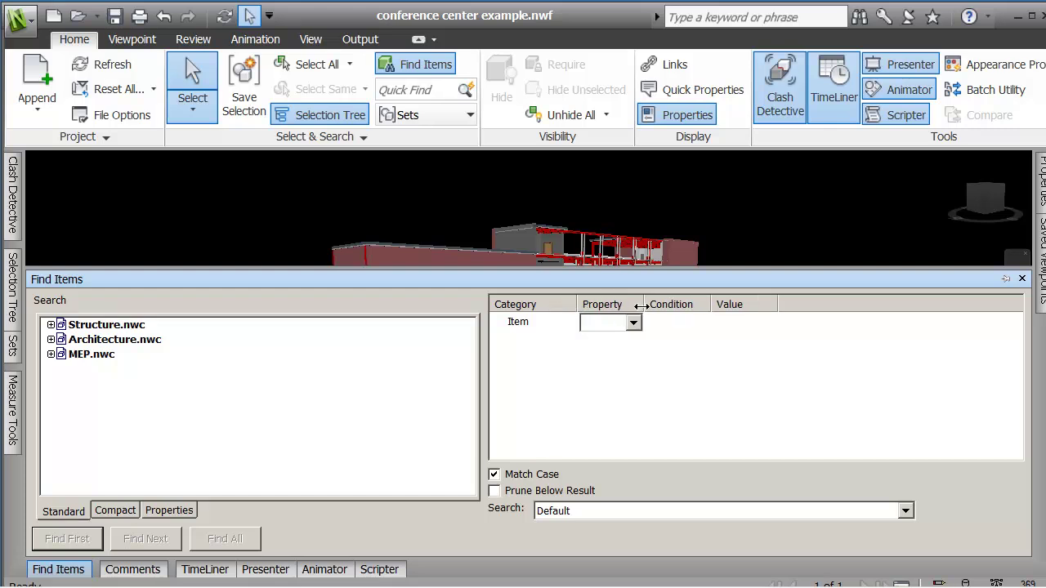
{"action": "left_click_drag", "start_coordinate": [644, 304], "coordinate": [682, 304]}
{"action": "left_click_drag", "start_coordinate": [749, 304], "coordinate": [789, 304]}
{"action": "left_click_drag", "start_coordinate": [855, 302], "coordinate": [933, 302]}
Step: Set the condition to Name = and enter Glazed as the value
{"action": "left_click", "coordinate": [670, 324]}
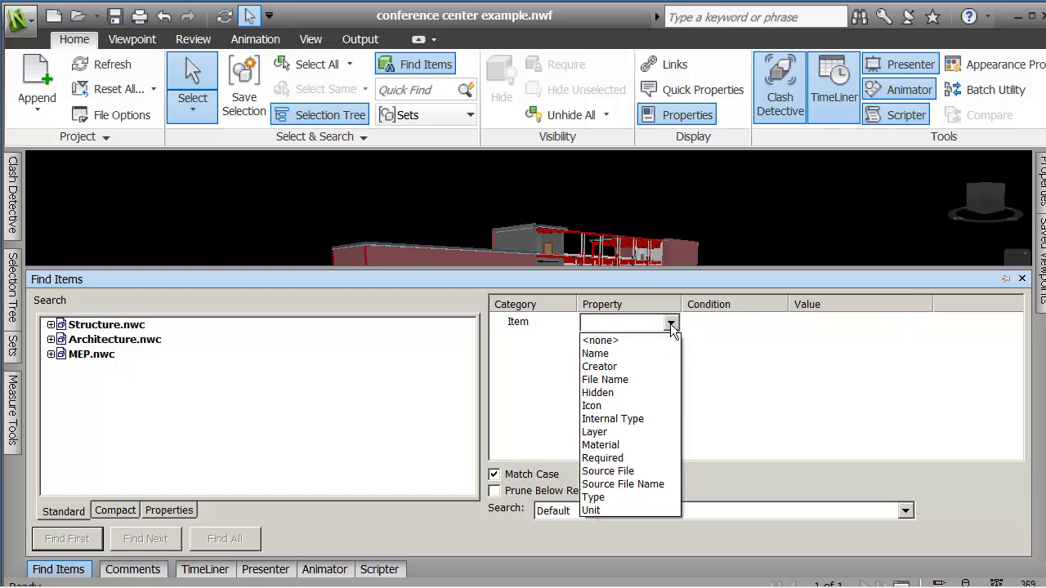
{"action": "left_click", "coordinate": [624, 353]}
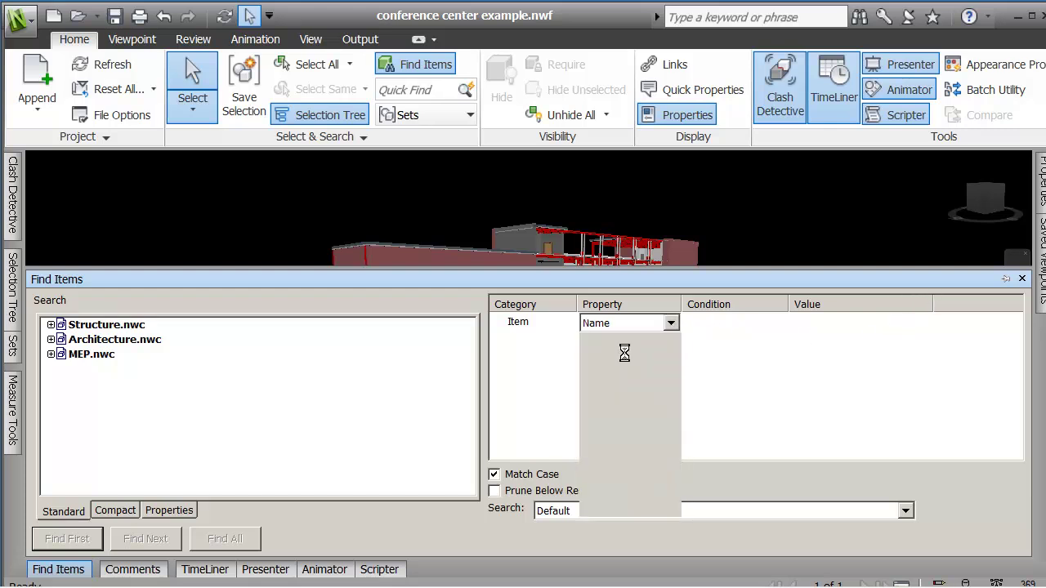
{"action": "left_click", "coordinate": [777, 323]}
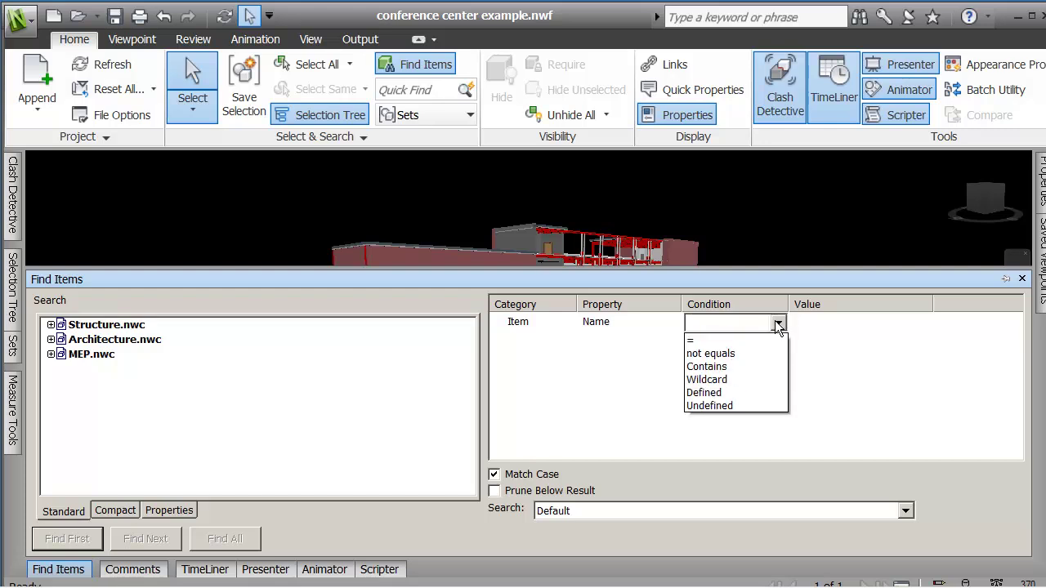
{"action": "left_click", "coordinate": [720, 343]}
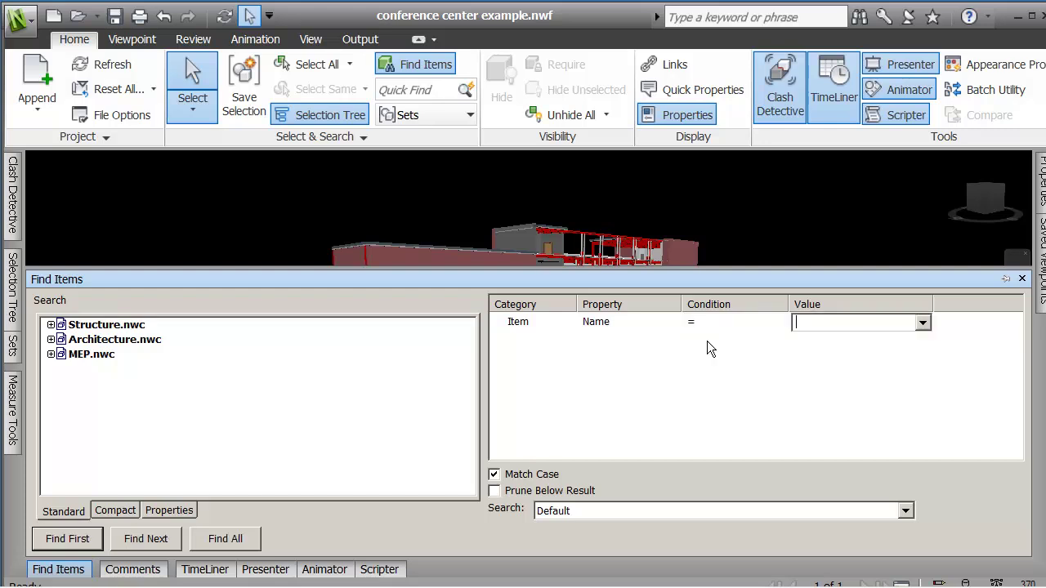
{"action": "left_click", "coordinate": [921, 324]}
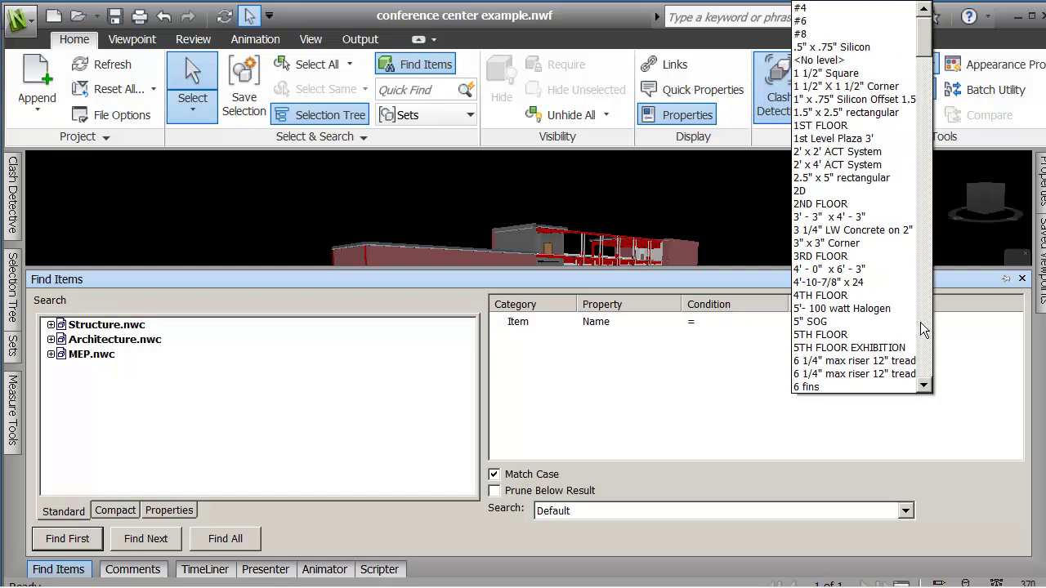
{"action": "left_click", "coordinate": [877, 335]}
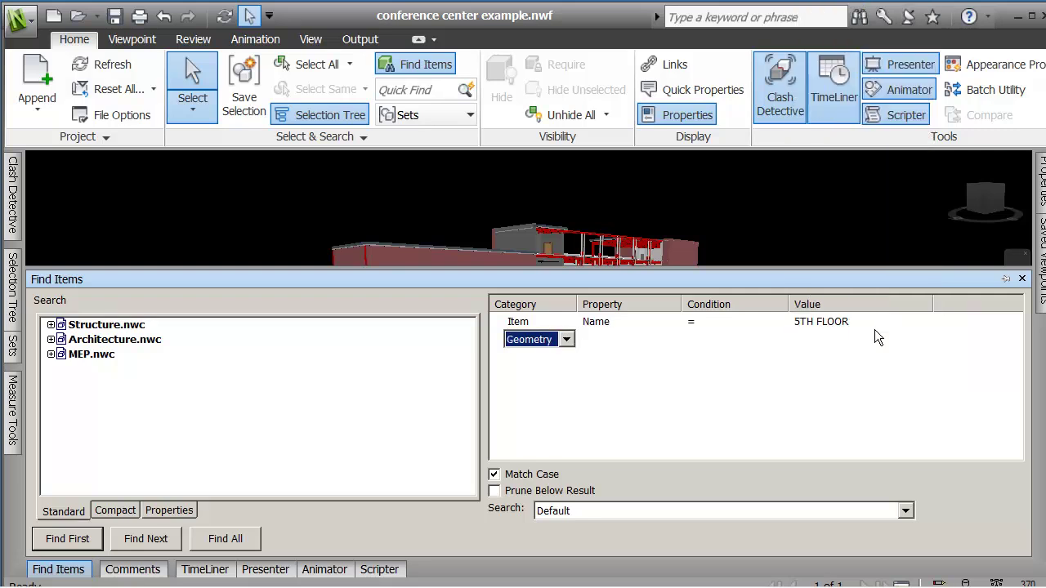
{"action": "left_click", "coordinate": [873, 327]}
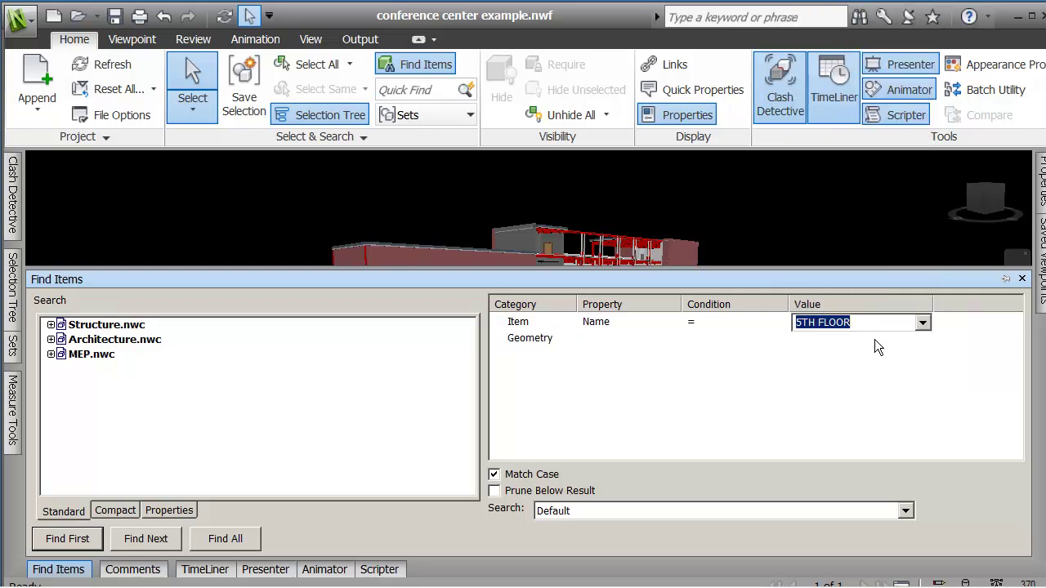
{"action": "type", "text": "Gla"}
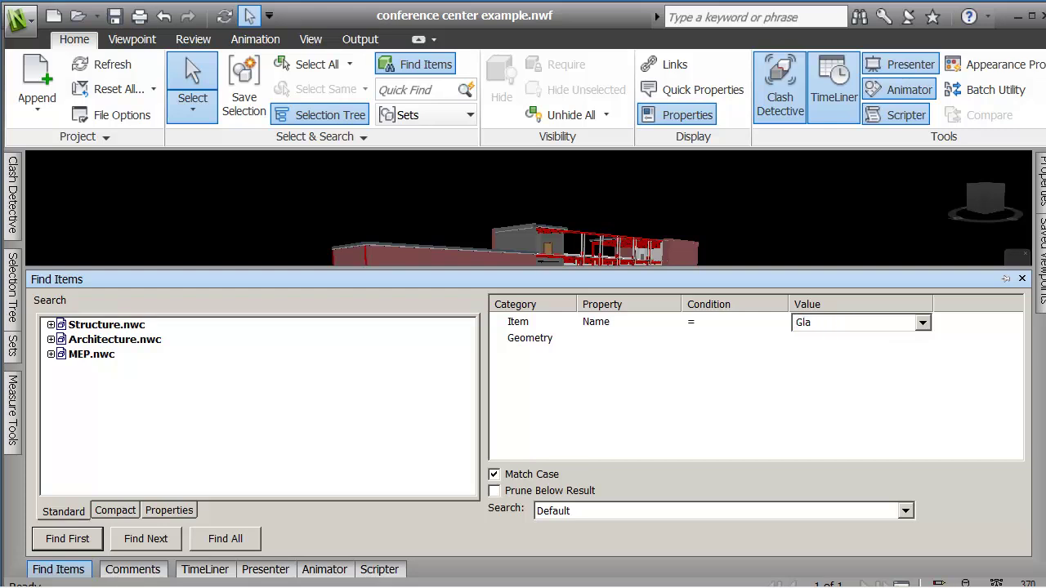
{"action": "type", "text": "zed"}
Step: Change the condition to Name Contains Glazed
{"action": "left_click", "coordinate": [707, 327]}
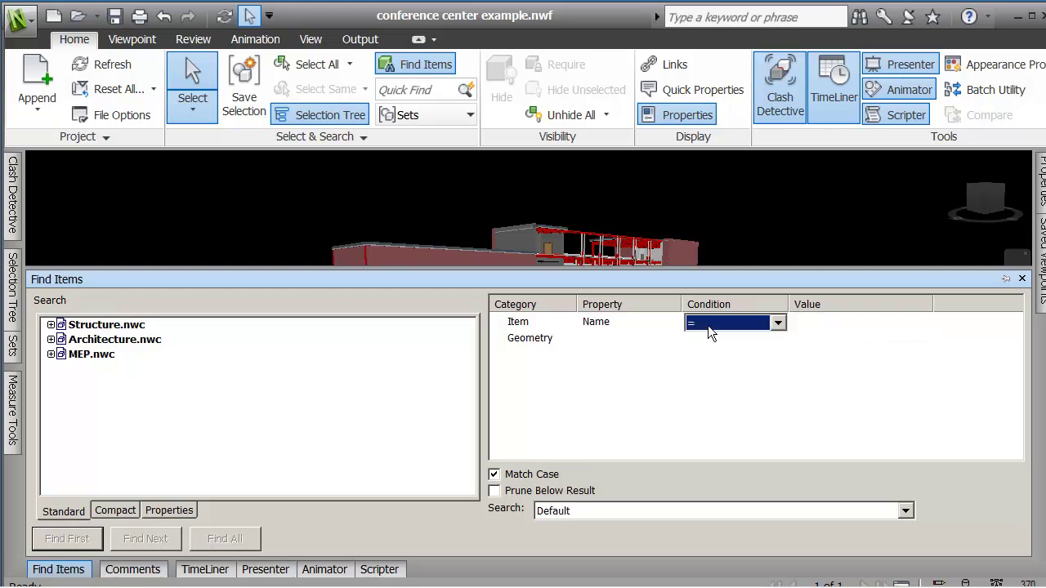
{"action": "left_click", "coordinate": [778, 324]}
{"action": "left_click", "coordinate": [705, 367]}
{"action": "left_click", "coordinate": [826, 325]}
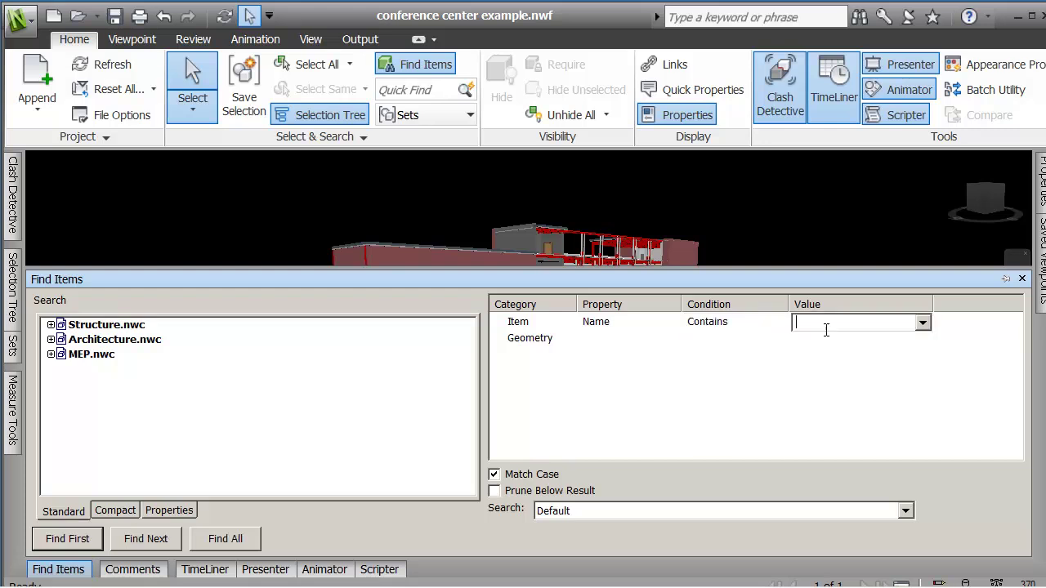
{"action": "type", "text": "Glazed"}
Step: Delete the extra Geometry condition from the search
{"action": "left_click", "coordinate": [531, 345]}
{"action": "right_click", "coordinate": [531, 341]}
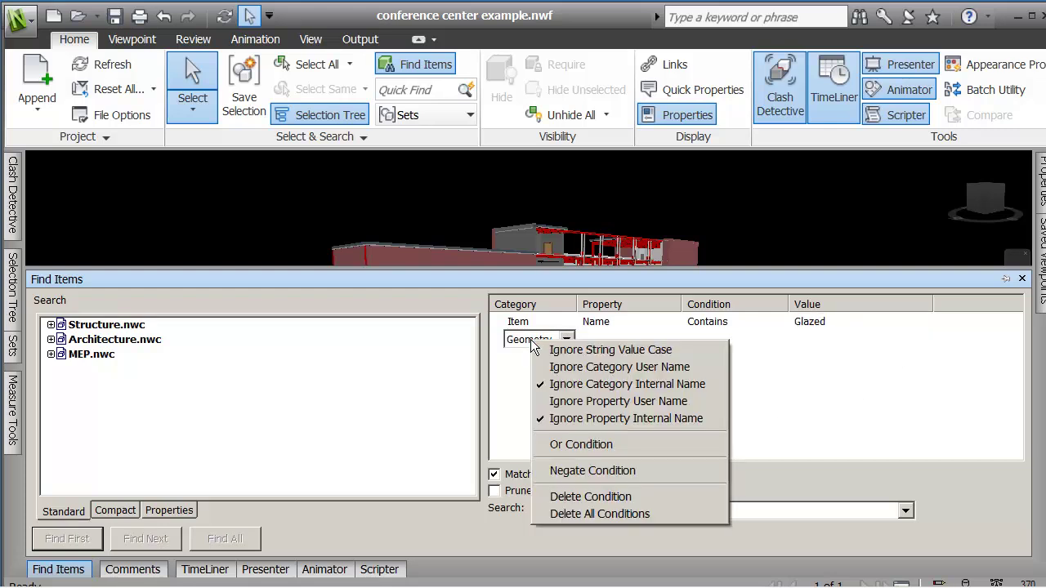
{"action": "left_click", "coordinate": [579, 468]}
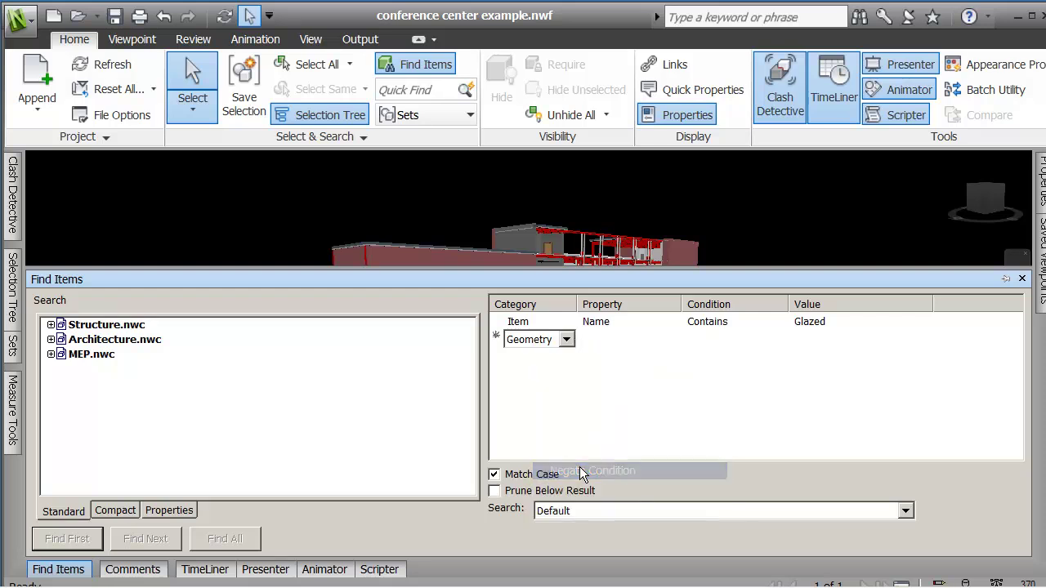
{"action": "right_click", "coordinate": [527, 348]}
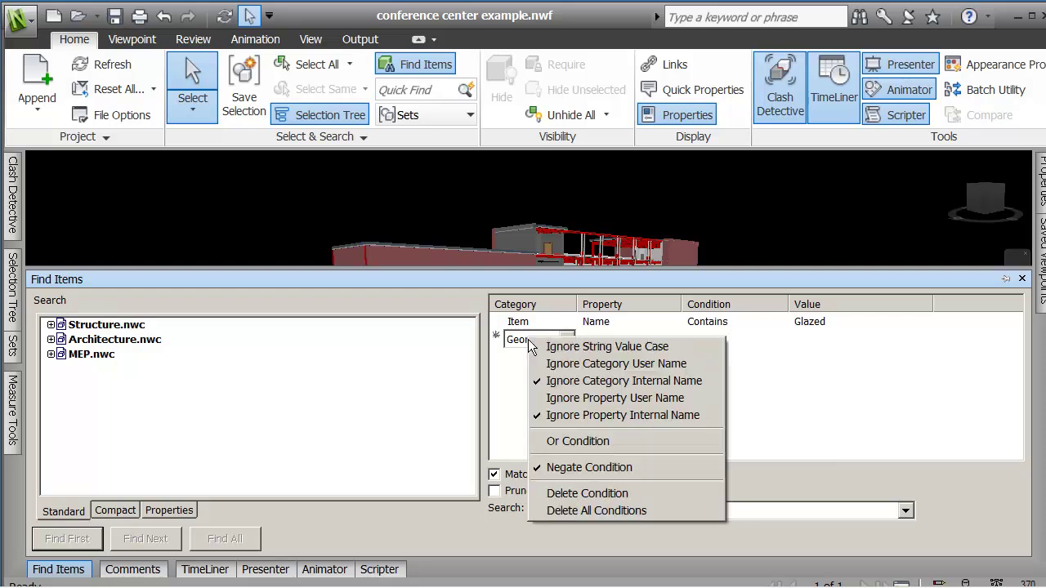
{"action": "left_click", "coordinate": [591, 492]}
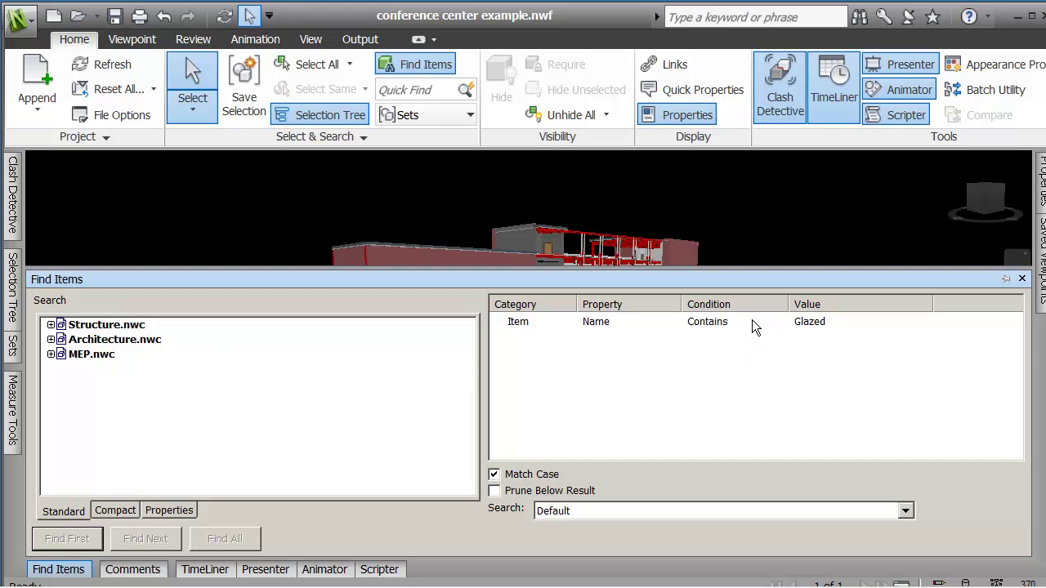
Step: Reset the remaining condition to Item Name Contains Glazed
{"action": "left_click", "coordinate": [530, 321]}
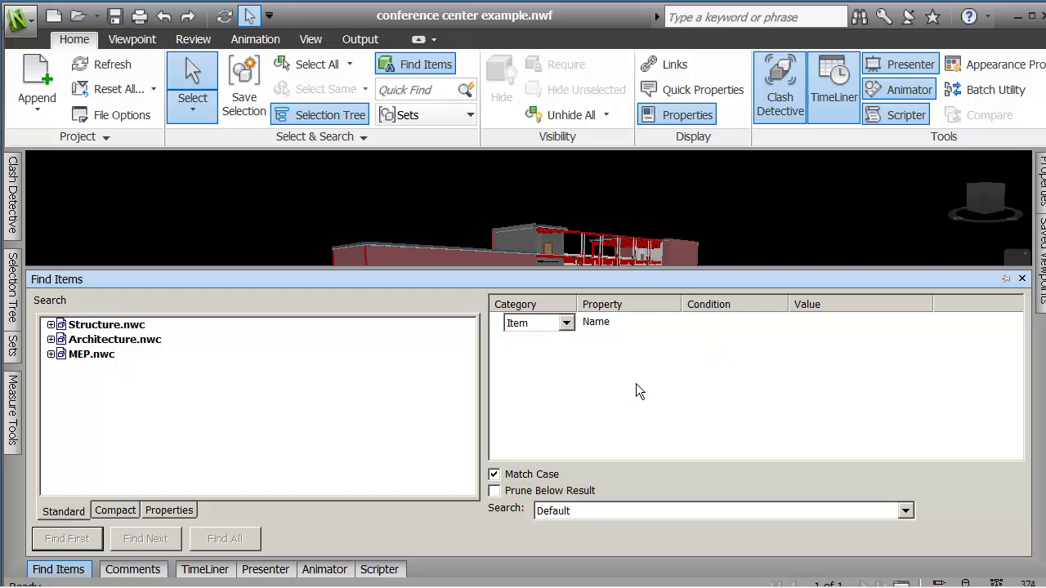
{"action": "left_click", "coordinate": [650, 326]}
{"action": "left_click", "coordinate": [670, 323]}
{"action": "left_click", "coordinate": [621, 353]}
{"action": "left_click", "coordinate": [717, 327]}
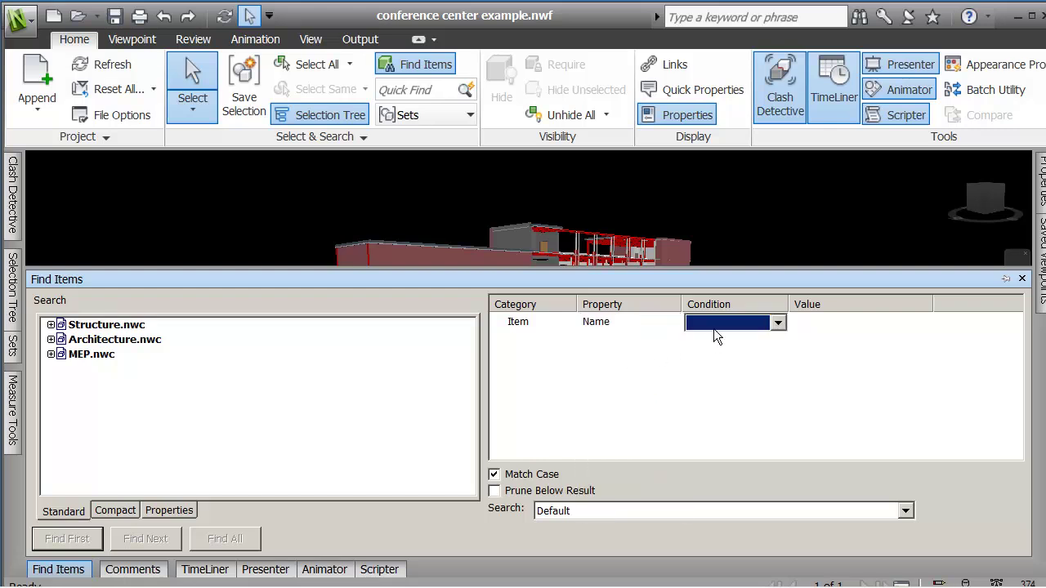
{"action": "left_click", "coordinate": [778, 323]}
{"action": "left_click", "coordinate": [733, 366]}
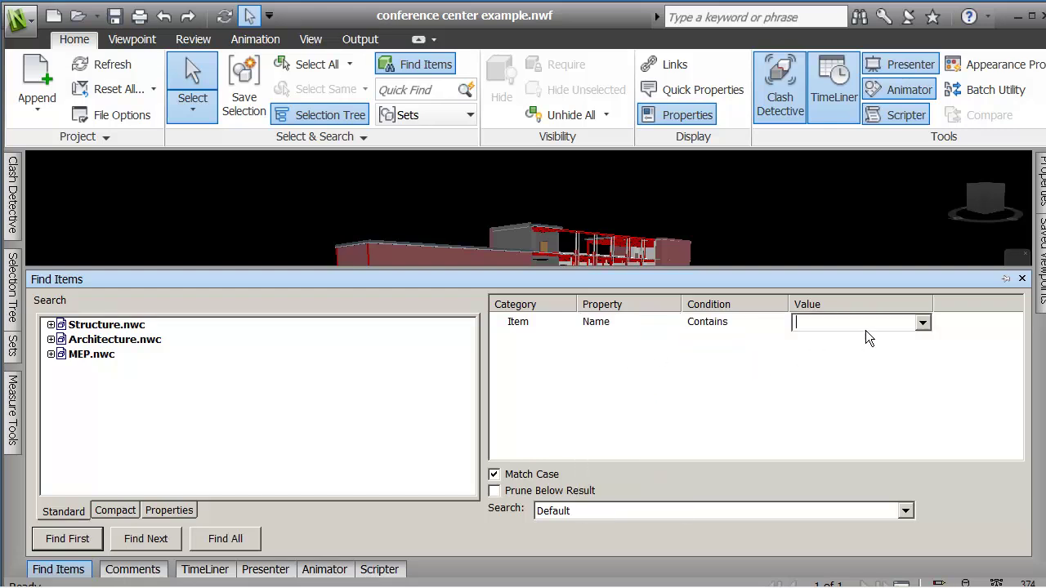
{"action": "type", "text": "Glazed"}
Step: Run Find All for Glazed names and resize the Find Items panel to view the highlights
{"action": "left_click", "coordinate": [211, 542]}
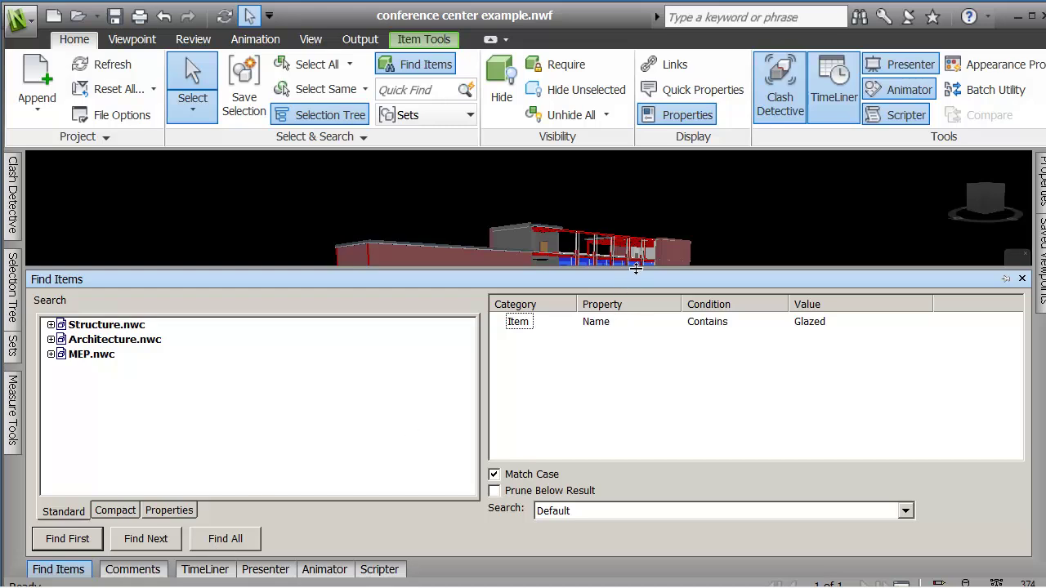
{"action": "left_click_drag", "start_coordinate": [637, 268], "coordinate": [627, 431]}
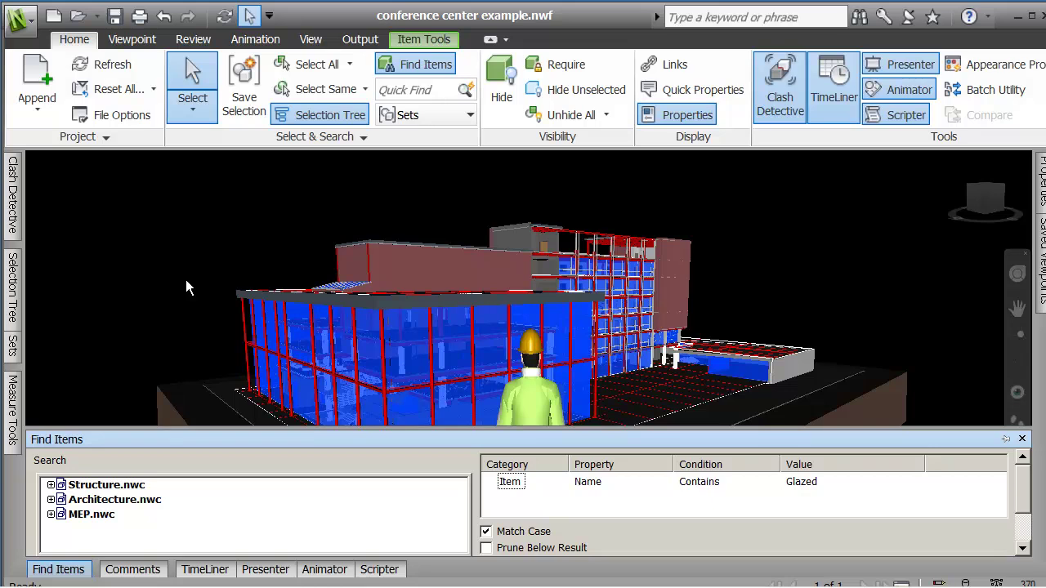
{"action": "left_click_drag", "start_coordinate": [622, 431], "coordinate": [631, 358]}
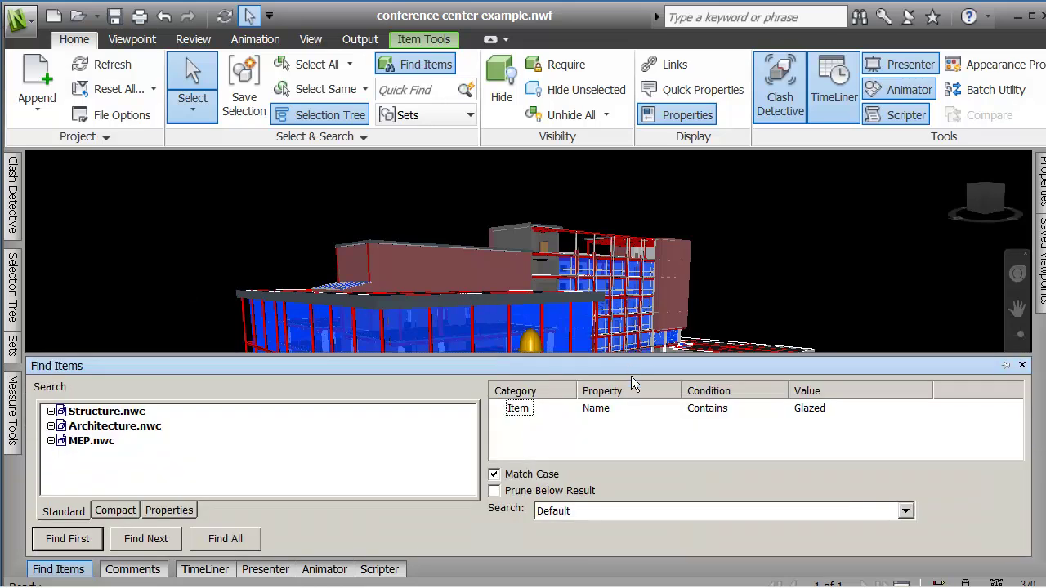
Step: Add a second condition Item Material = Glass
{"action": "left_click", "coordinate": [535, 423]}
{"action": "left_click", "coordinate": [567, 426]}
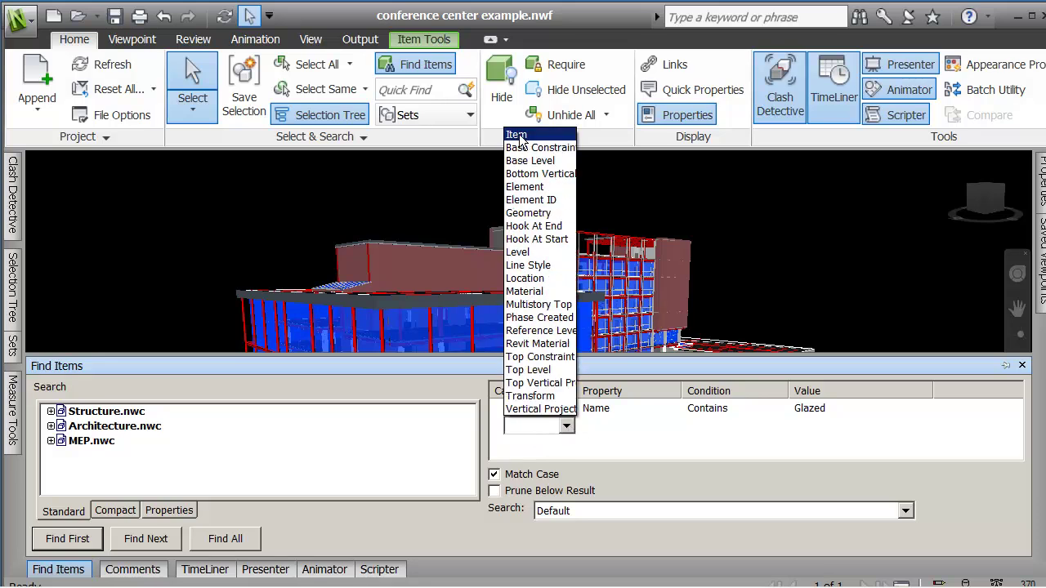
{"action": "left_click", "coordinate": [517, 134]}
{"action": "left_click", "coordinate": [670, 426]}
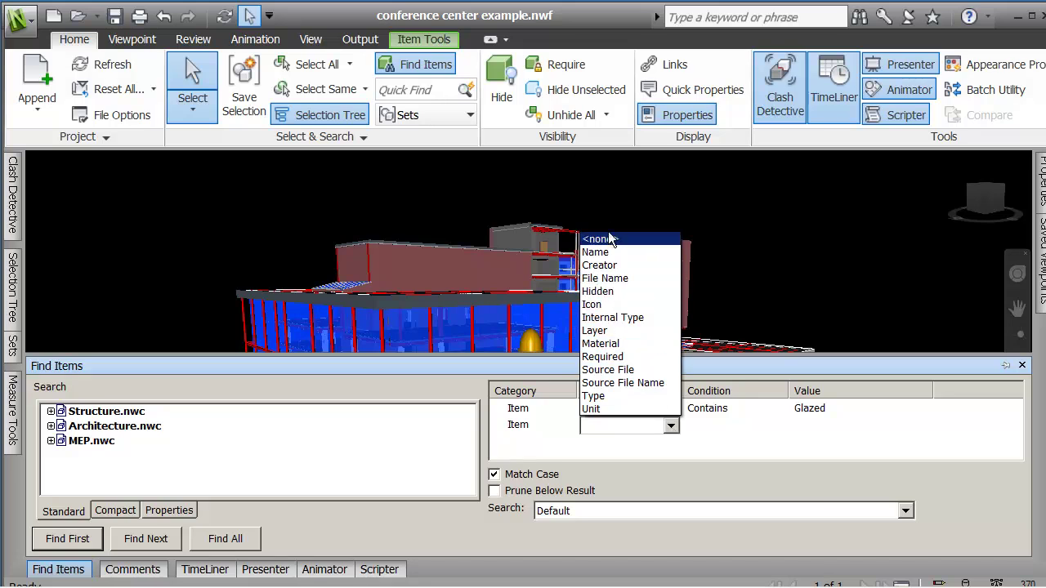
{"action": "left_click", "coordinate": [605, 343]}
{"action": "left_click", "coordinate": [772, 426]}
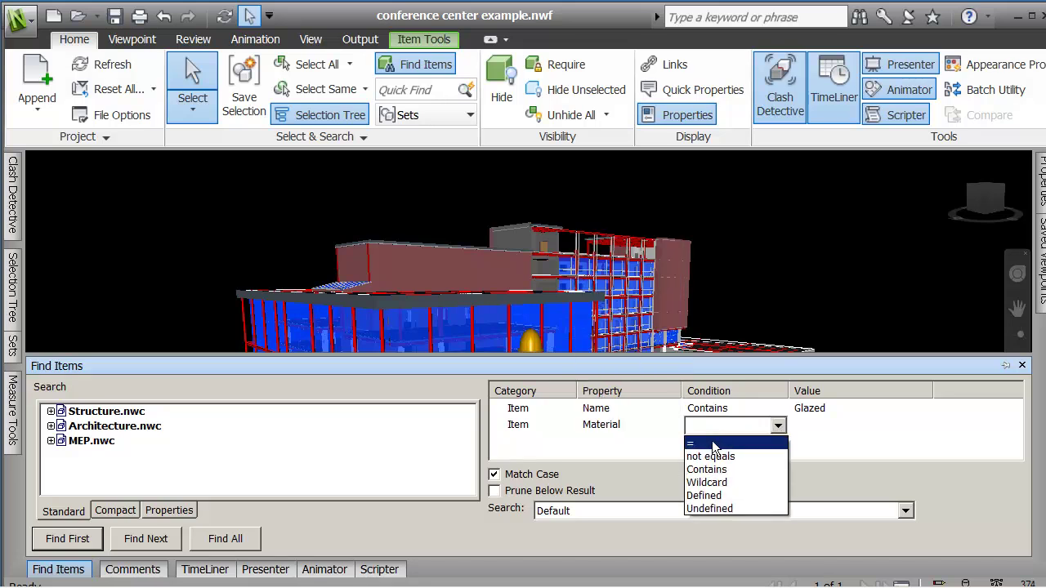
{"action": "left_click", "coordinate": [712, 443]}
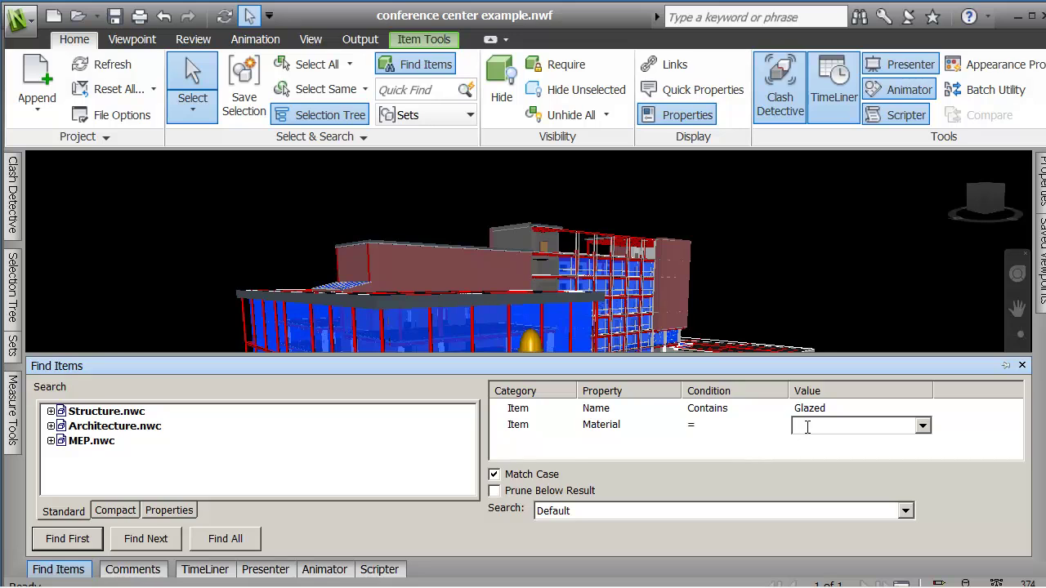
{"action": "type", "text": "g"}
{"action": "key", "text": "BackSpace"}
{"action": "type", "text": "Glass"}
Step: Make the Material condition an Or condition and rerun Find All
{"action": "right_click", "coordinate": [504, 429]}
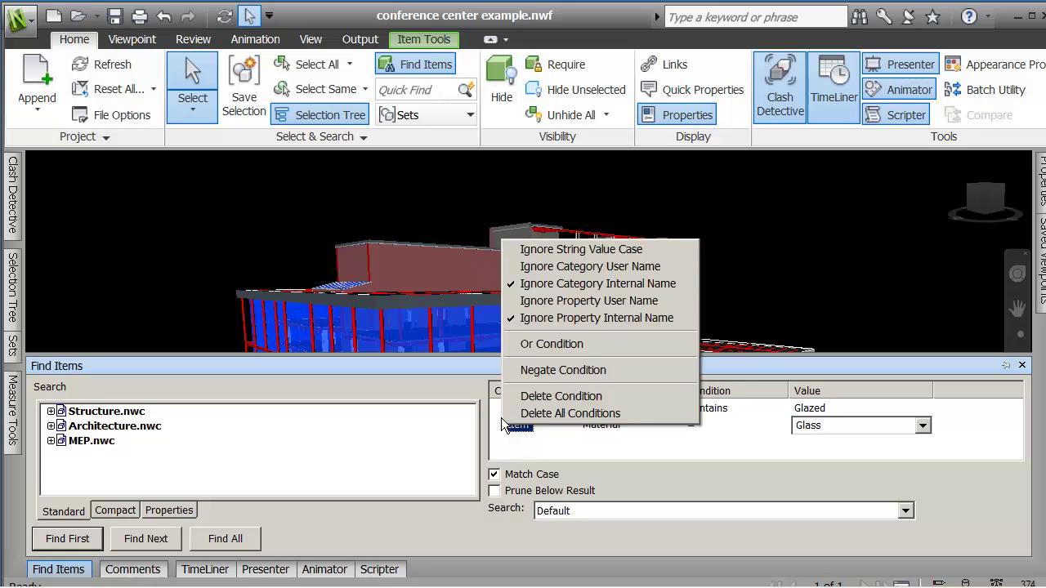
{"action": "left_click", "coordinate": [536, 344]}
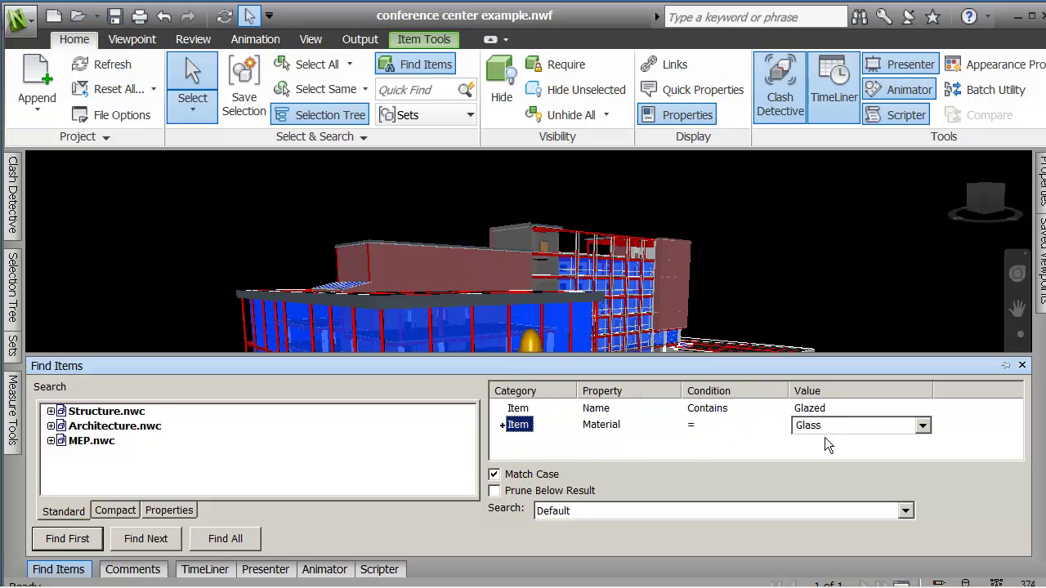
{"action": "left_click", "coordinate": [229, 540]}
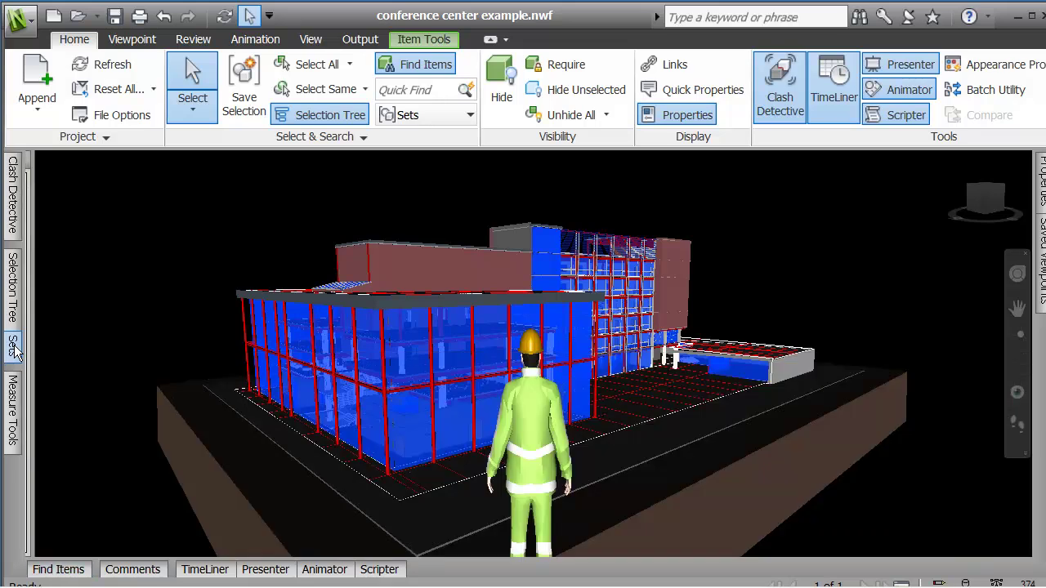
Step: Save the current selection as a new set named 'all glass'
{"action": "mouse_move", "coordinate": [12, 348]}
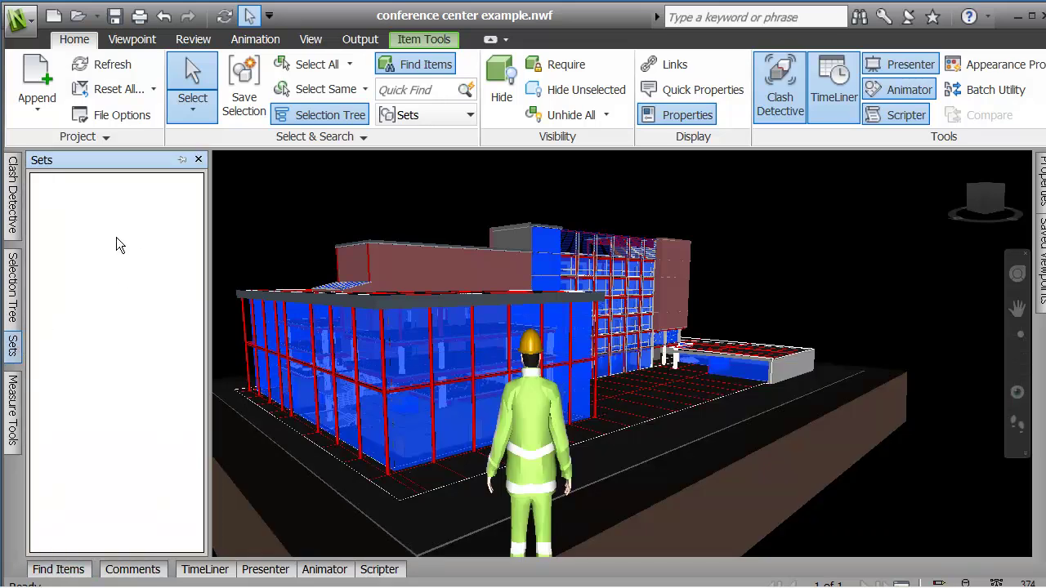
{"action": "right_click", "coordinate": [112, 198]}
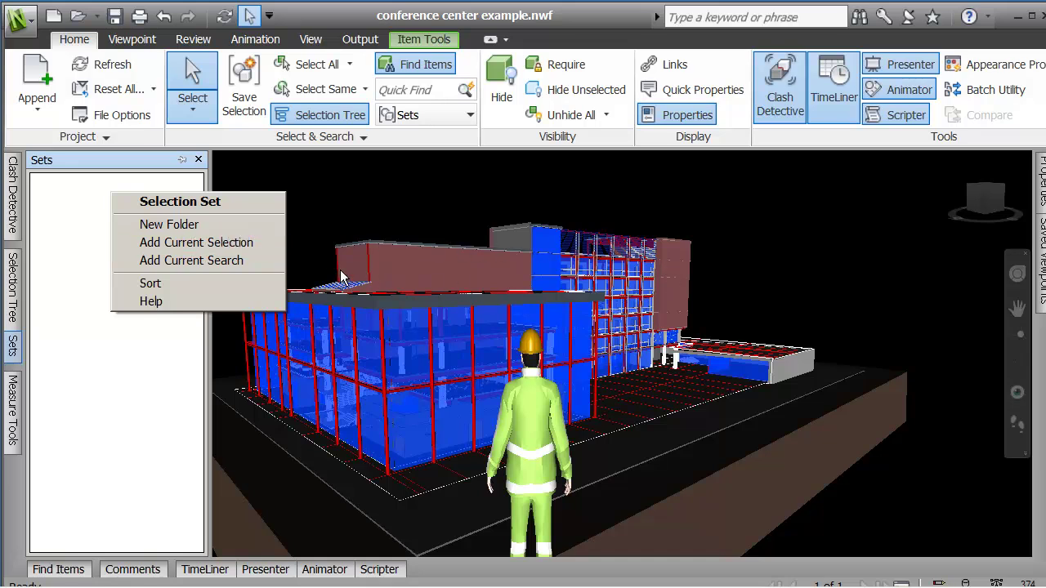
{"action": "left_click", "coordinate": [228, 242]}
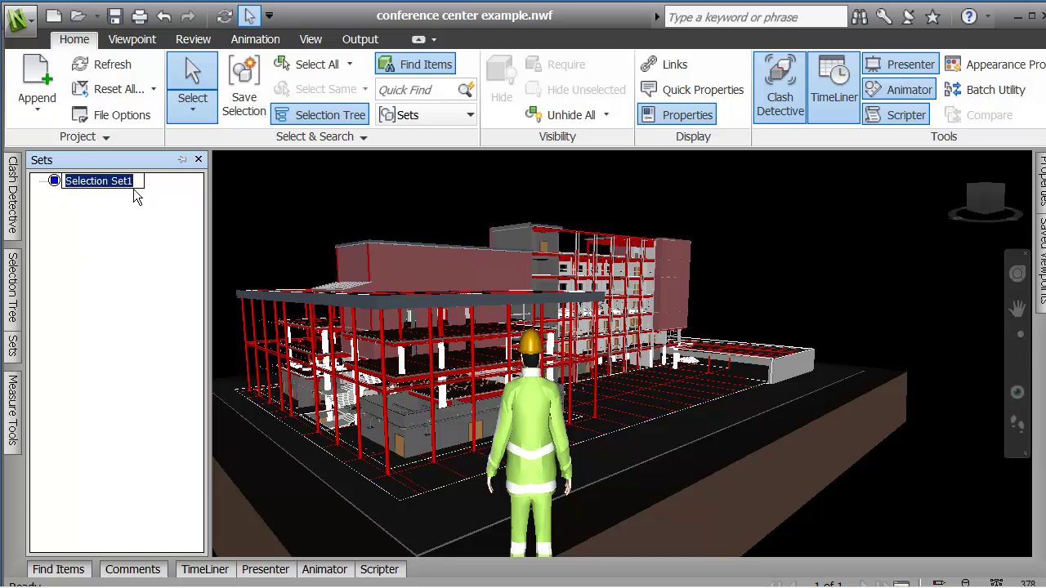
{"action": "left_click_drag", "start_coordinate": [139, 181], "coordinate": [55, 186]}
{"action": "type", "text": "all gla"}
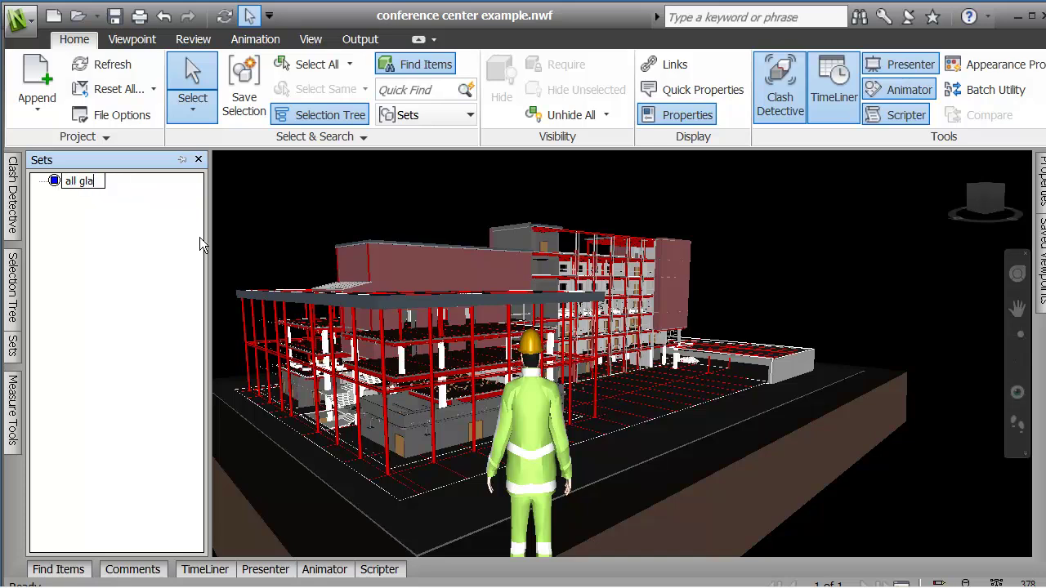
{"action": "type", "text": "ss"}
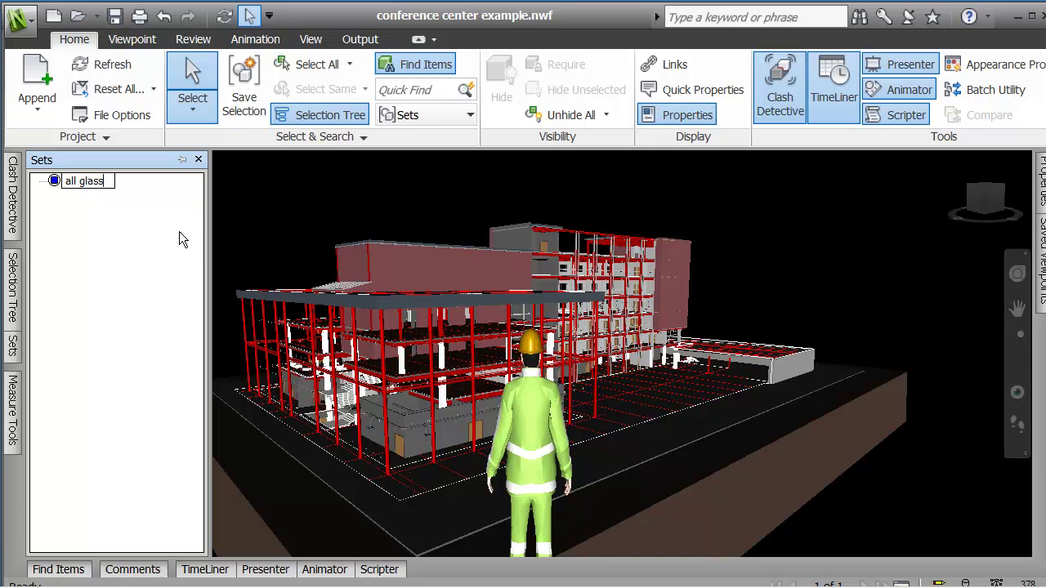
{"action": "left_click", "coordinate": [54, 179]}
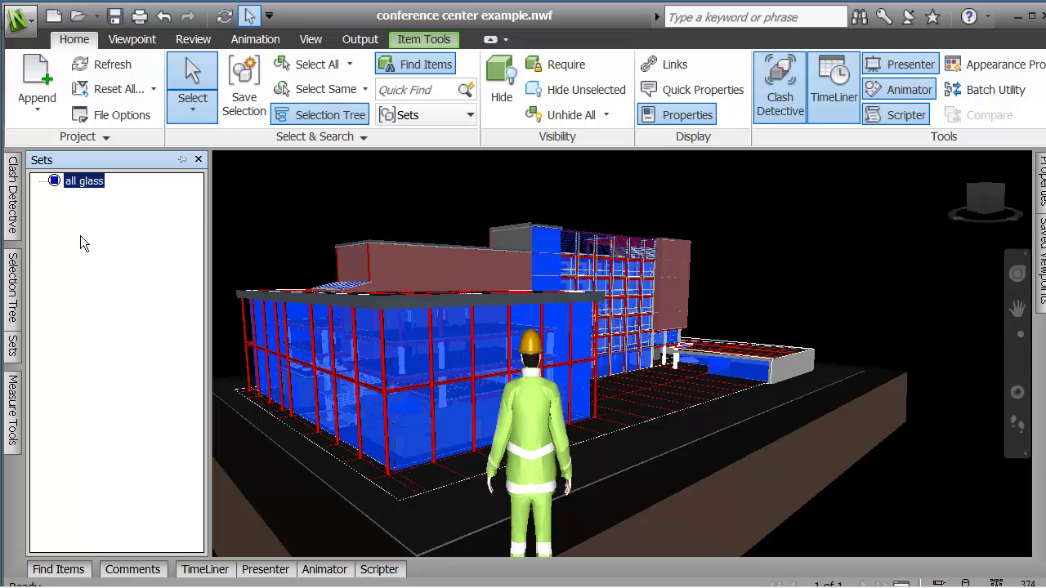
Step: Save the current search as a new search set, Search Set1
{"action": "right_click", "coordinate": [74, 215]}
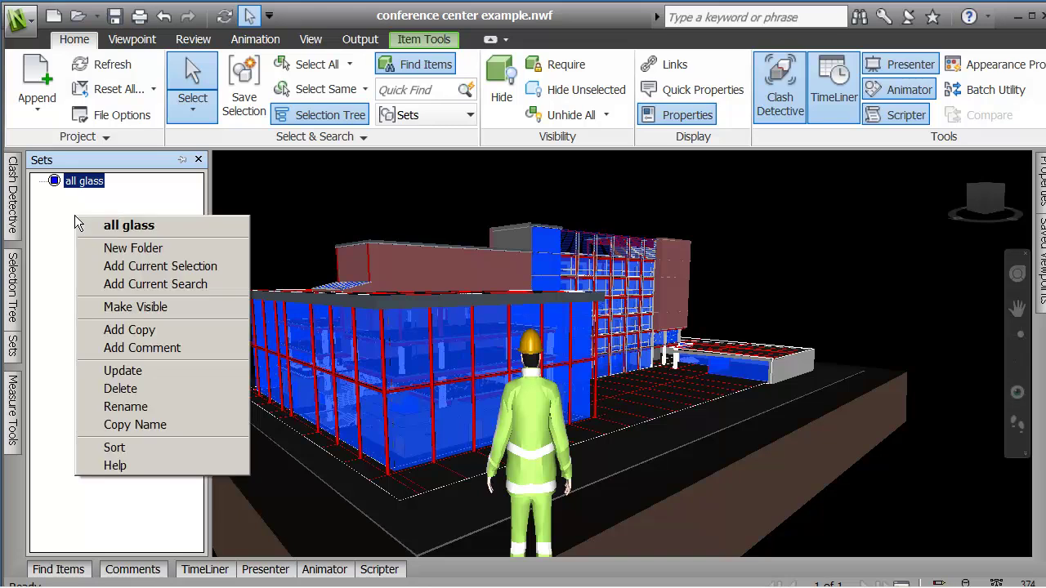
{"action": "left_click", "coordinate": [162, 285]}
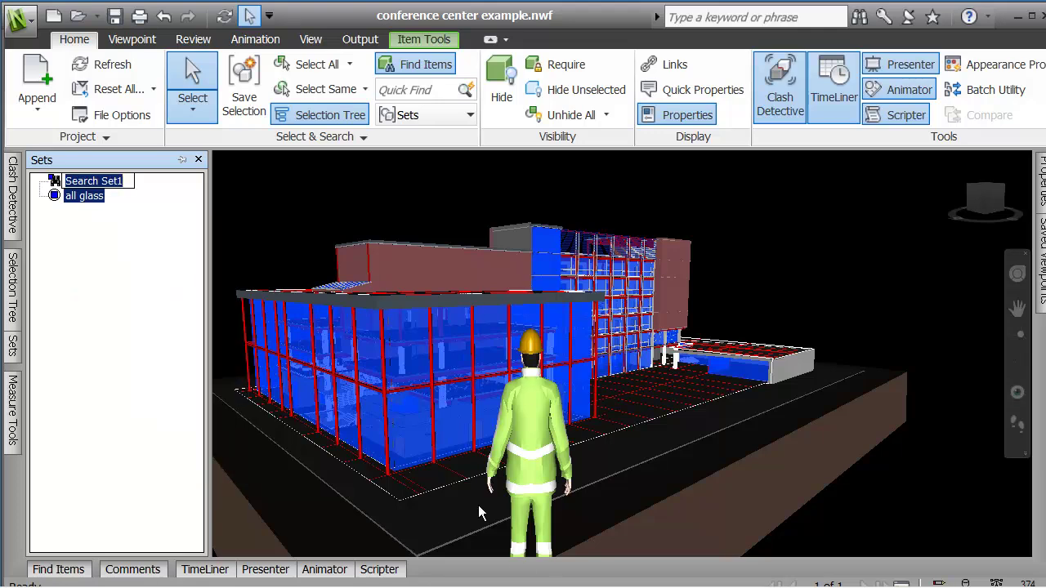
{"action": "left_click", "coordinate": [423, 67]}
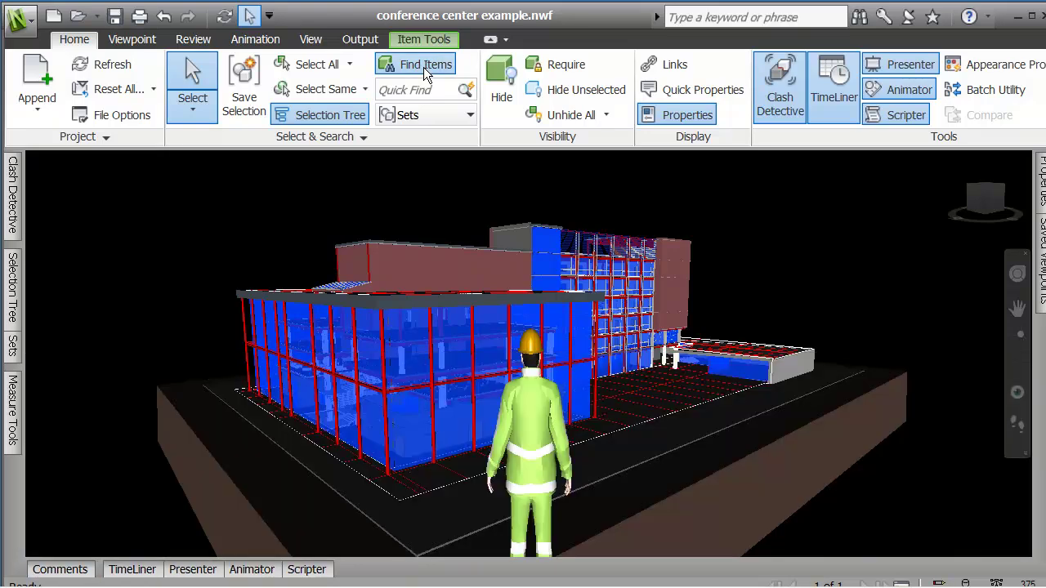
{"action": "left_click", "coordinate": [423, 67]}
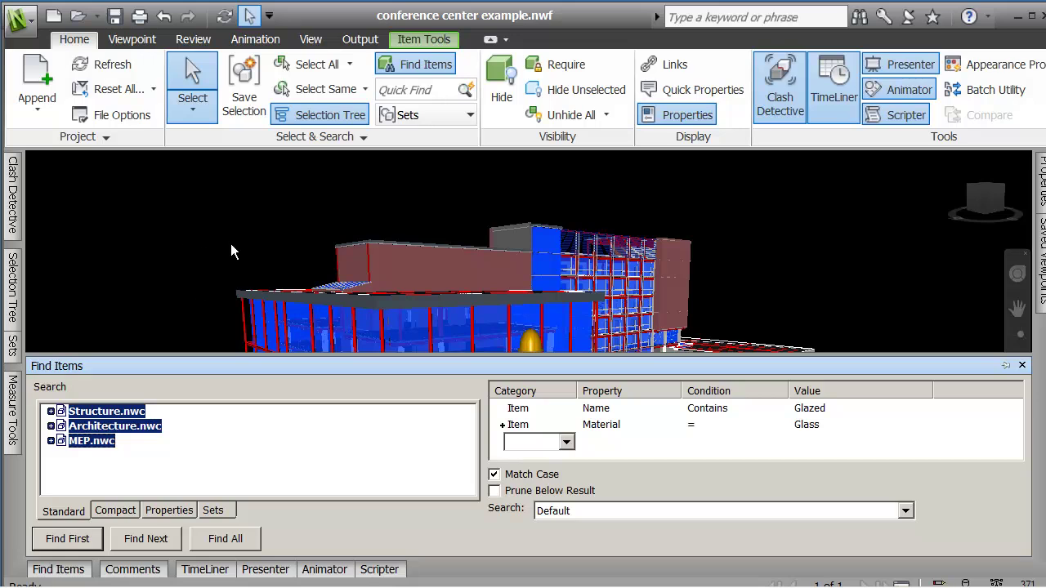
{"action": "left_click", "coordinate": [15, 286]}
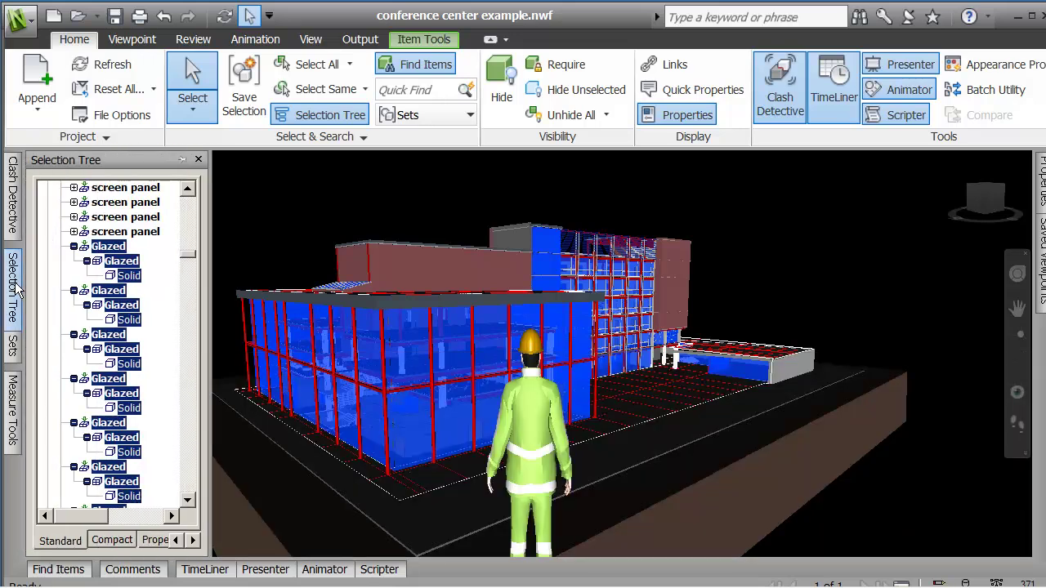
{"action": "left_click", "coordinate": [13, 347]}
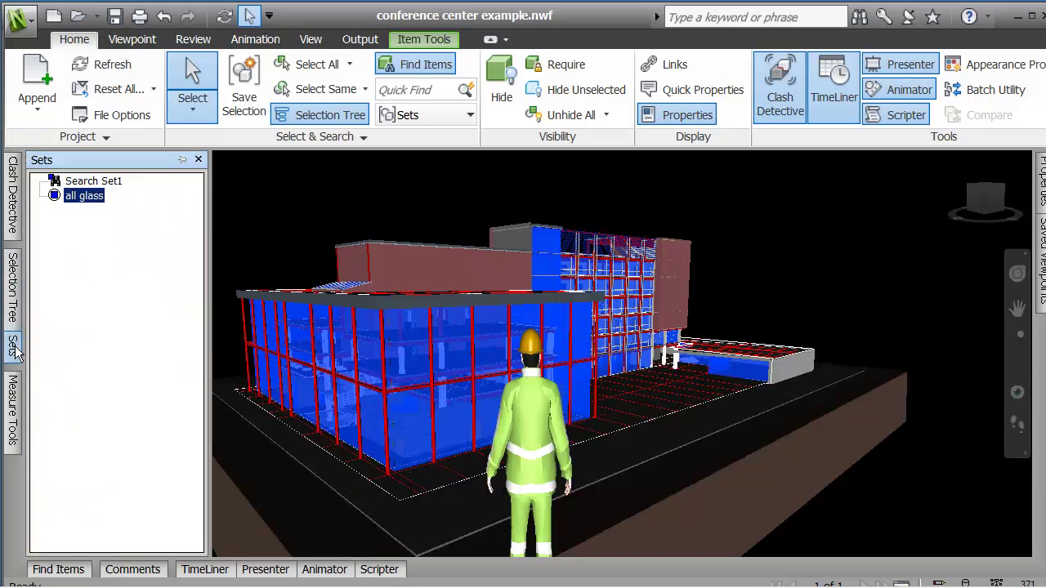
Step: Rename Search Set1 to 'all glass' and select it to highlight the glass
{"action": "left_click", "coordinate": [90, 181]}
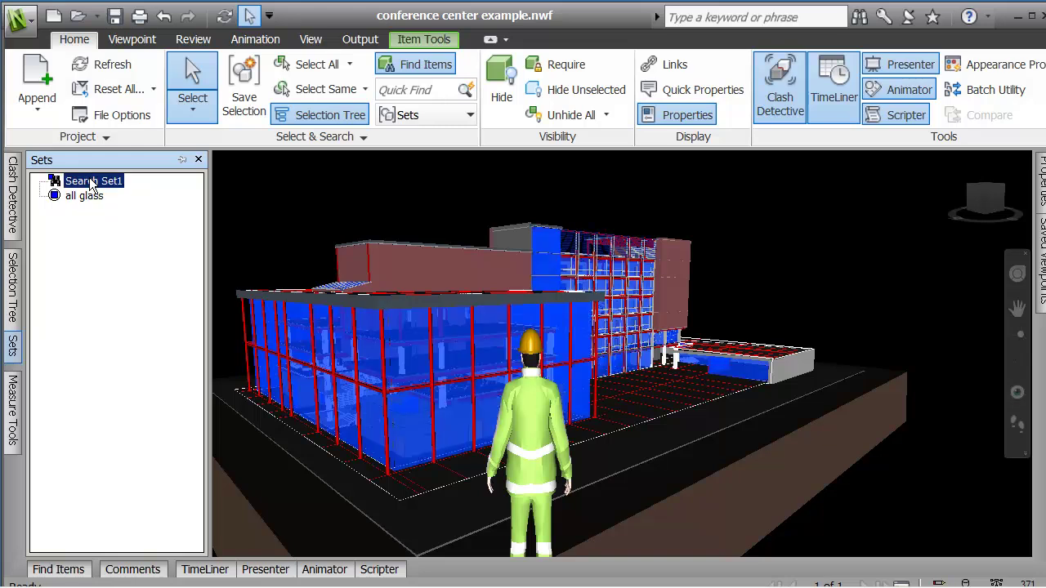
{"action": "right_click", "coordinate": [90, 183]}
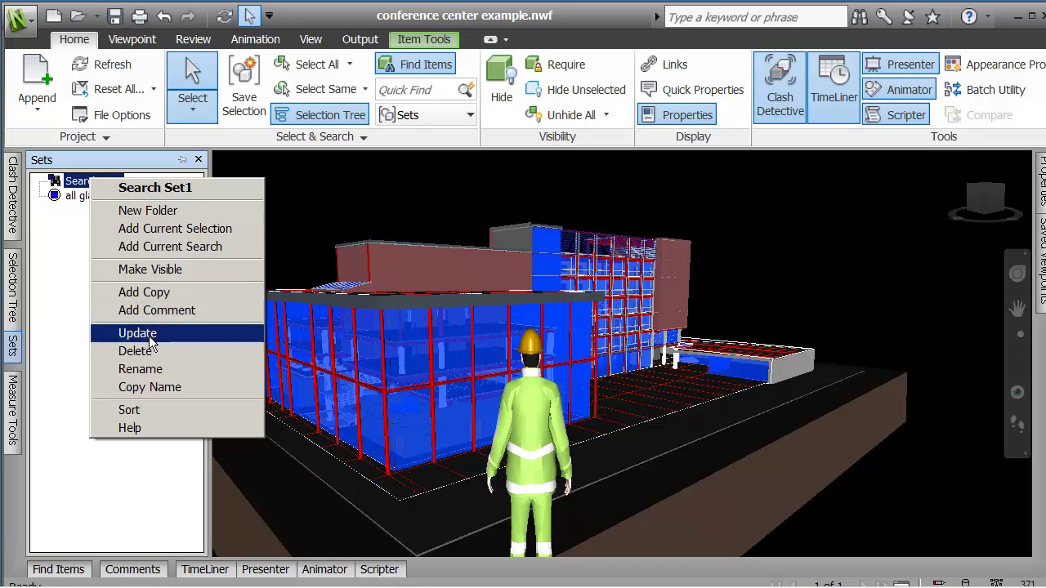
{"action": "left_click", "coordinate": [149, 369]}
{"action": "type", "text": "all glass"}
{"action": "key", "text": "Return"}
{"action": "left_click", "coordinate": [137, 314]}
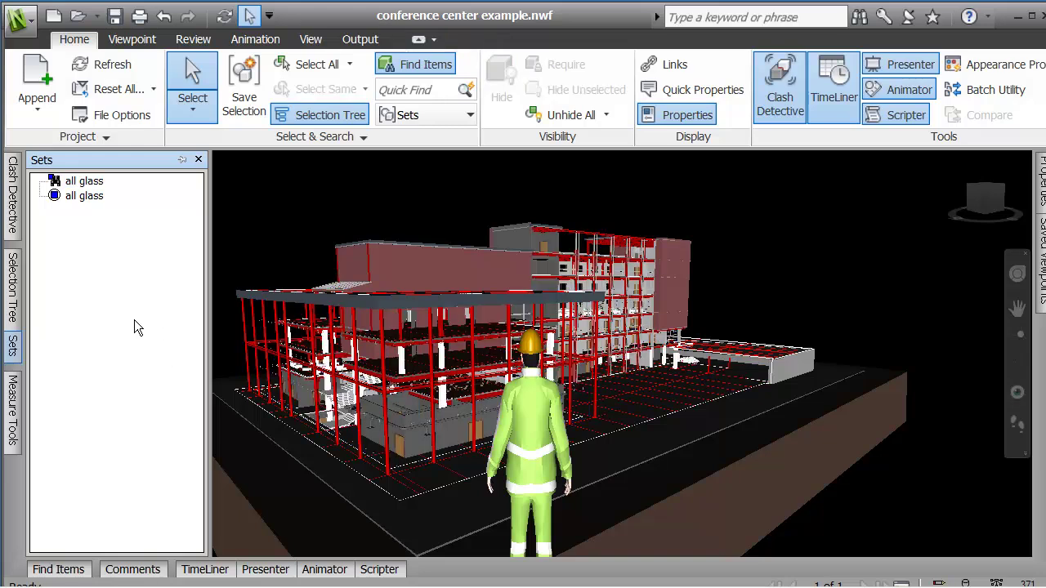
{"action": "left_click", "coordinate": [56, 181]}
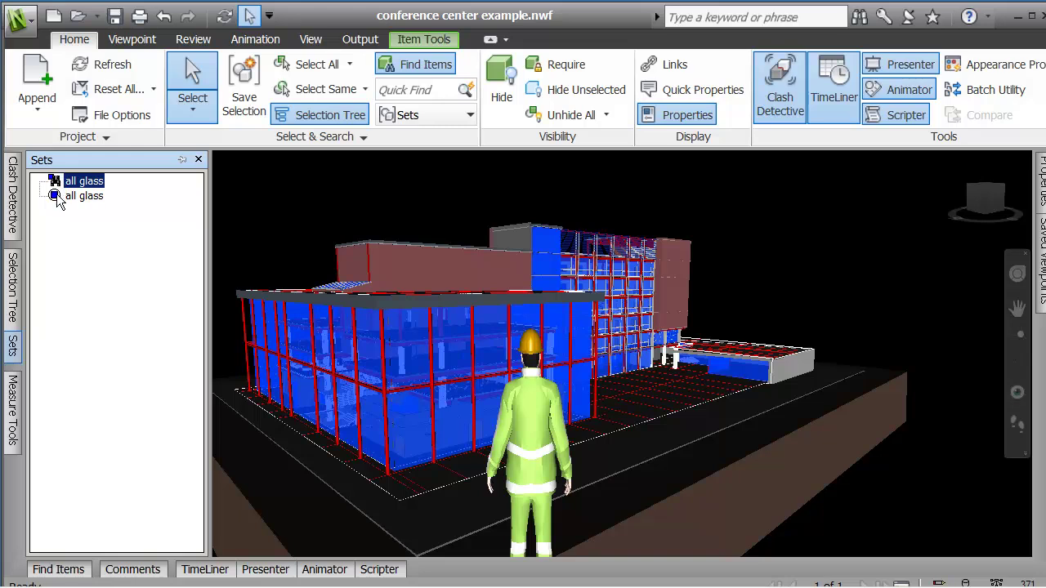
Step: Delete the duplicate 'all glass' set, leaving a single one
{"action": "left_click", "coordinate": [56, 195]}
{"action": "right_click", "coordinate": [56, 194]}
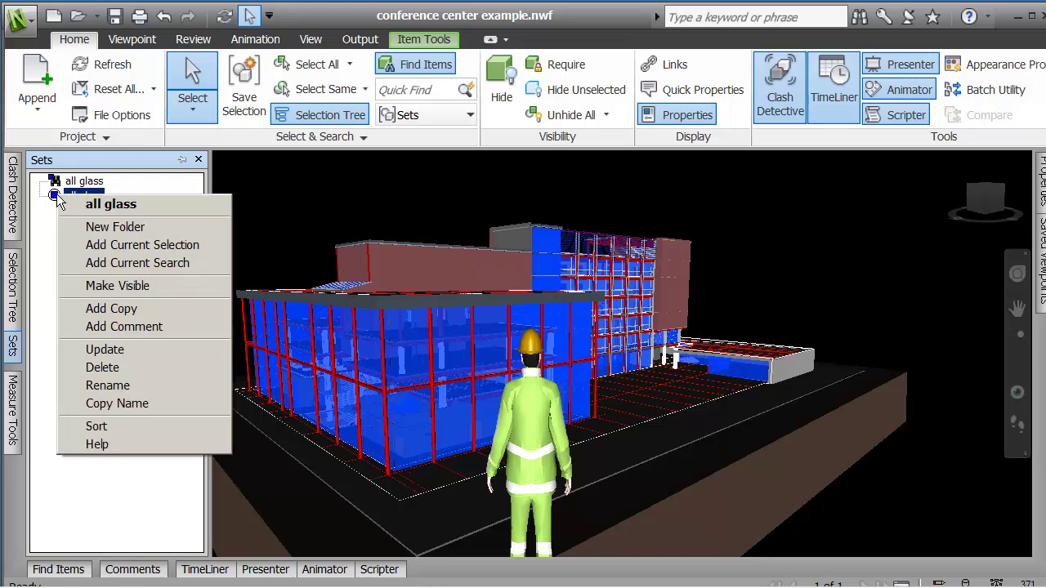
{"action": "left_click", "coordinate": [116, 368]}
{"action": "right_click", "coordinate": [71, 183]}
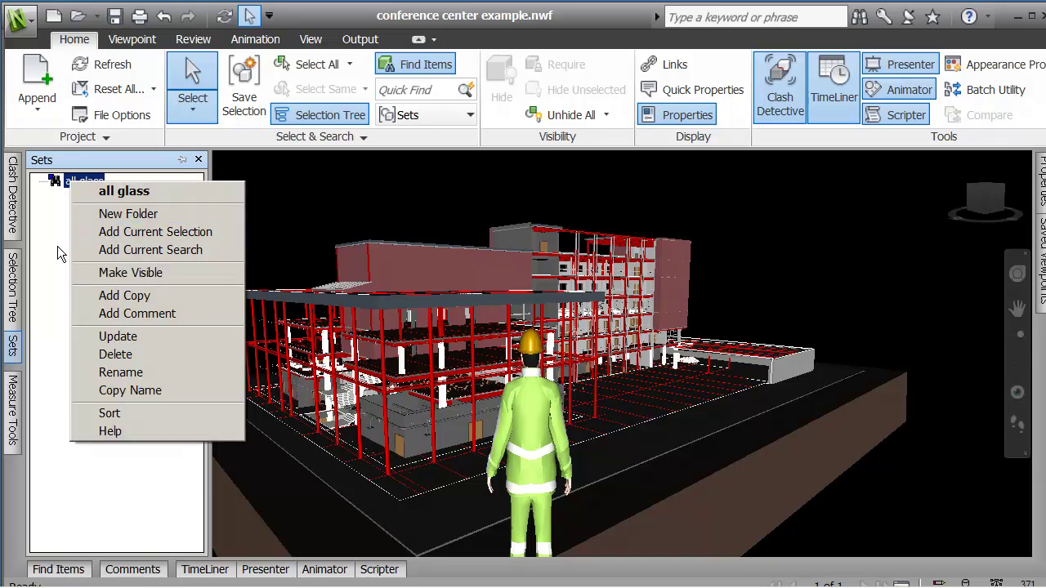
{"action": "left_click", "coordinate": [60, 254]}
{"action": "left_click", "coordinate": [81, 185]}
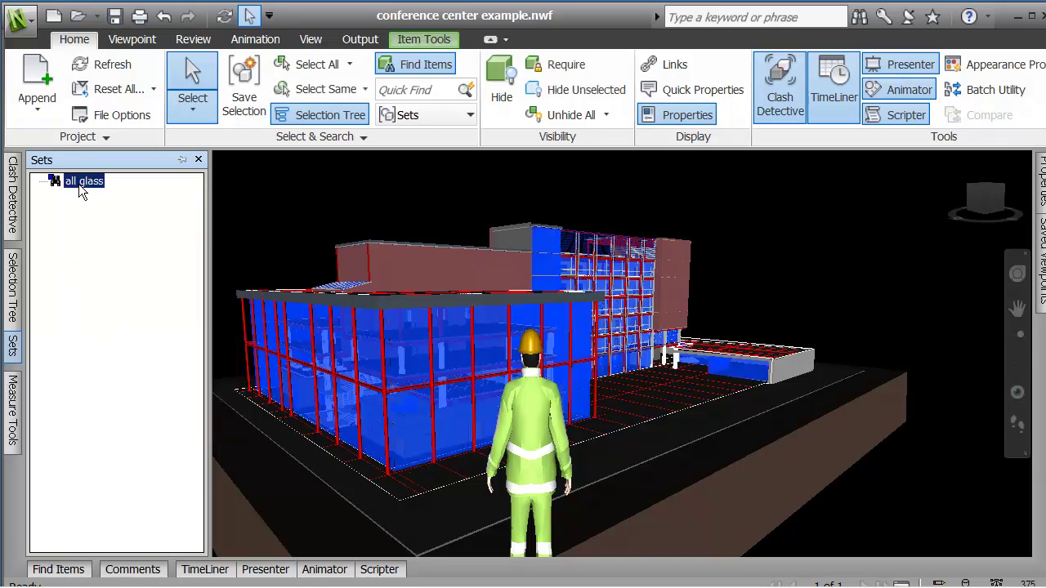
{"action": "key", "text": "ctrl+h"}
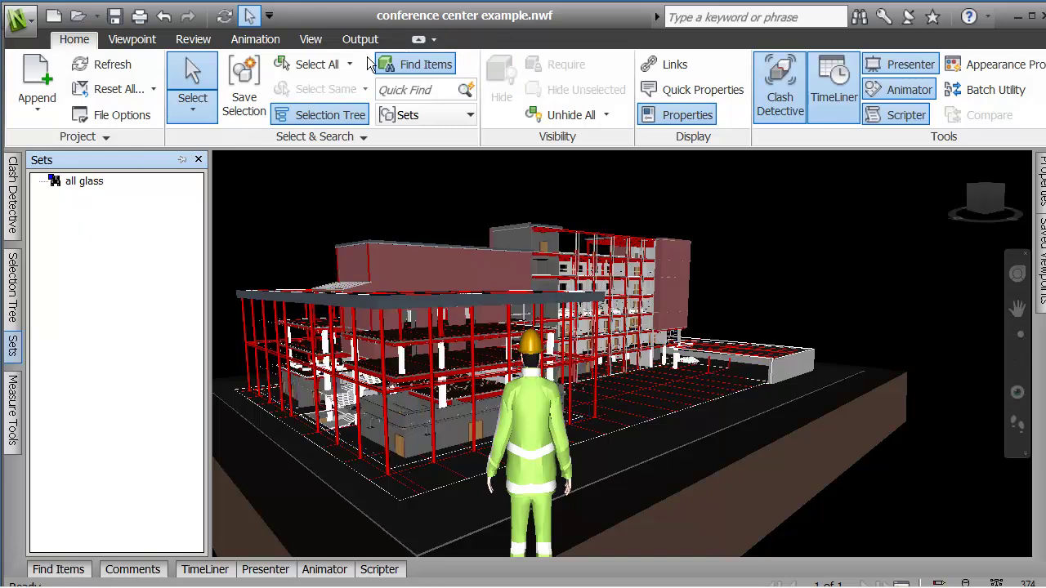
Step: Start a Search Sets export from the Output tab, then cancel it
{"action": "left_click", "coordinate": [360, 39]}
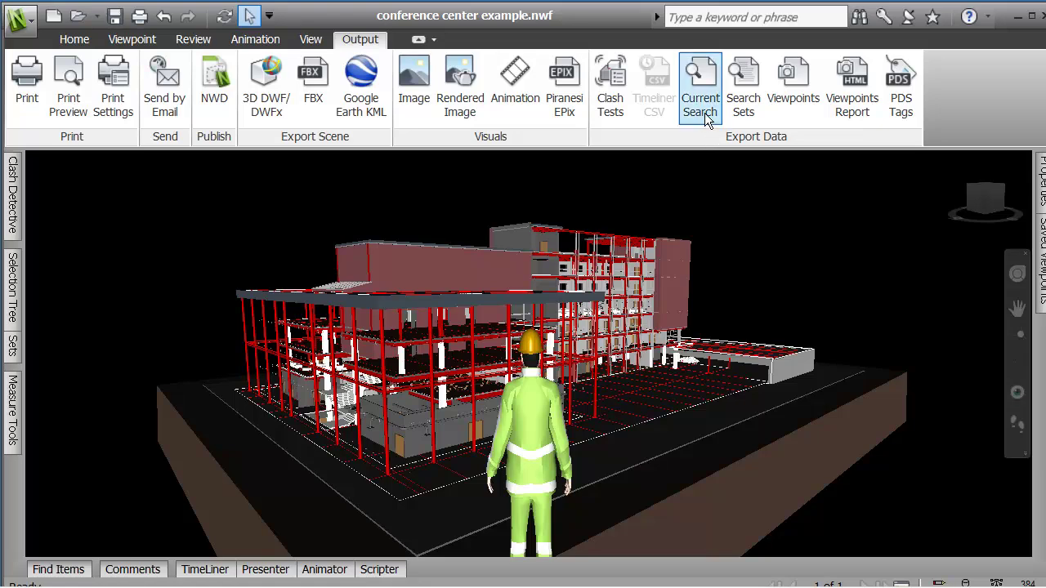
{"action": "left_click", "coordinate": [742, 112]}
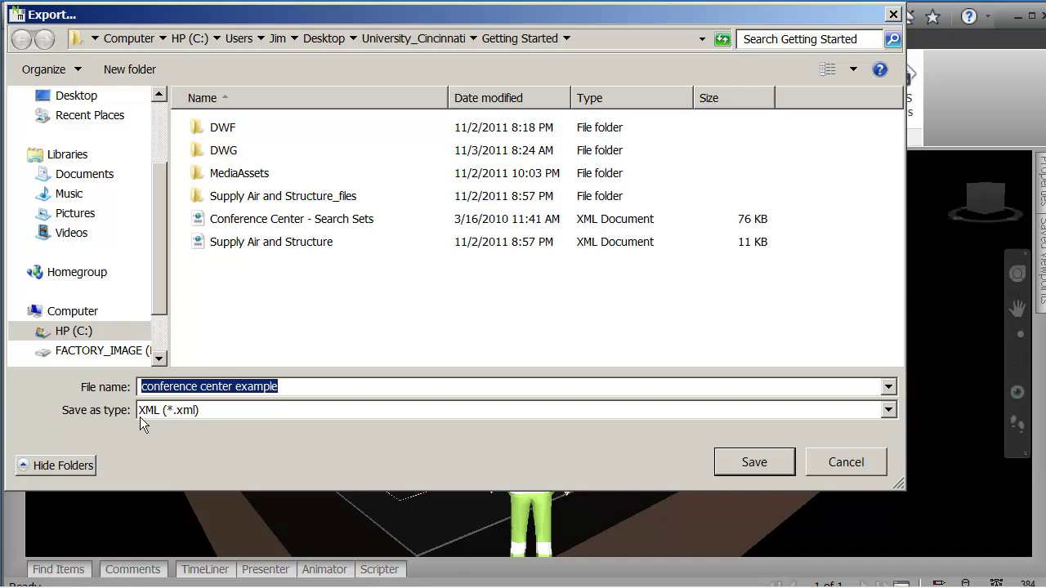
{"action": "left_click", "coordinate": [851, 462]}
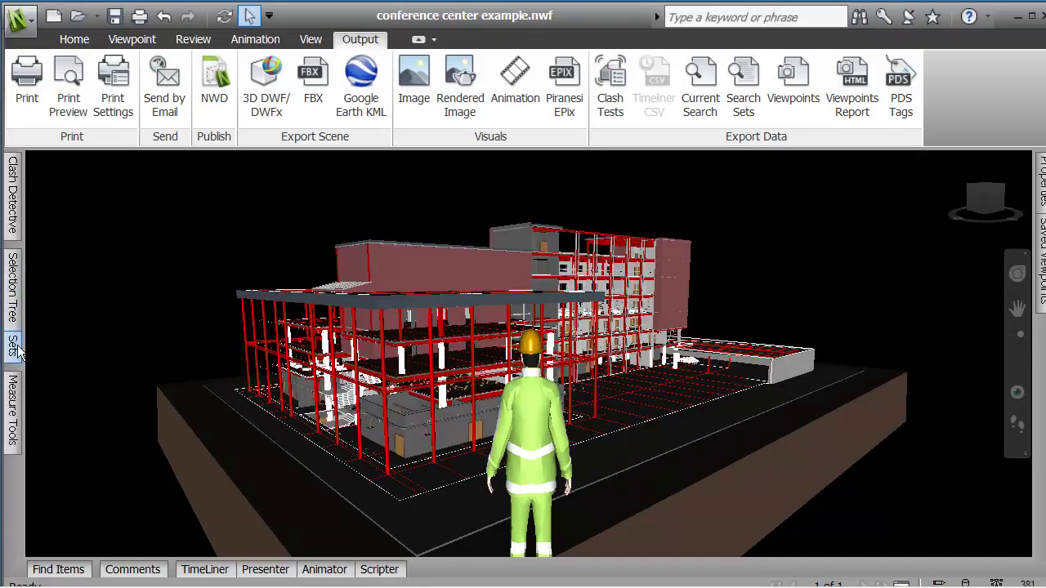
Step: Delete the remaining 'all glass' set
{"action": "mouse_move", "coordinate": [16, 348]}
{"action": "right_click", "coordinate": [81, 184]}
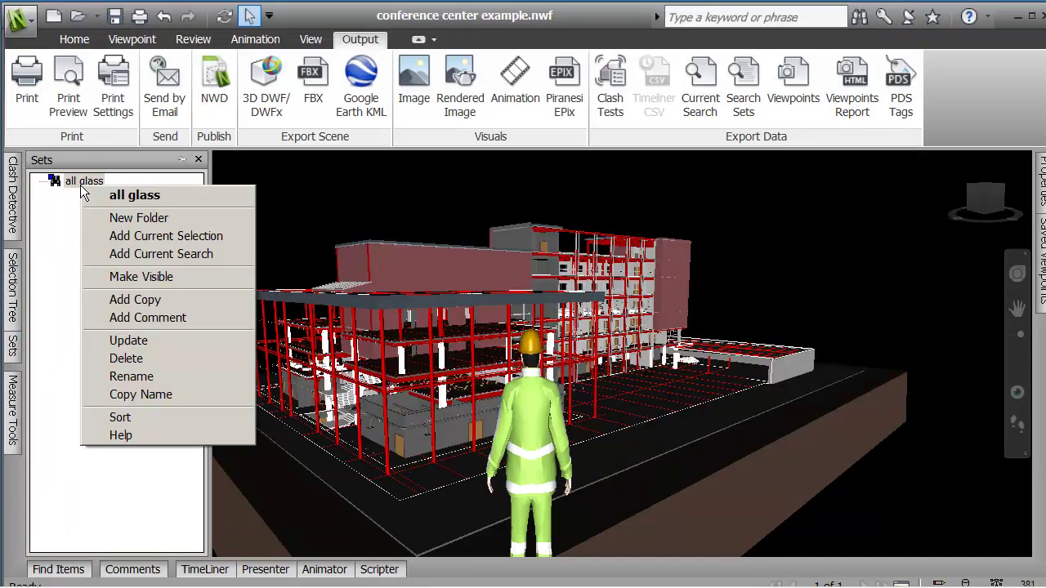
{"action": "left_click", "coordinate": [127, 358]}
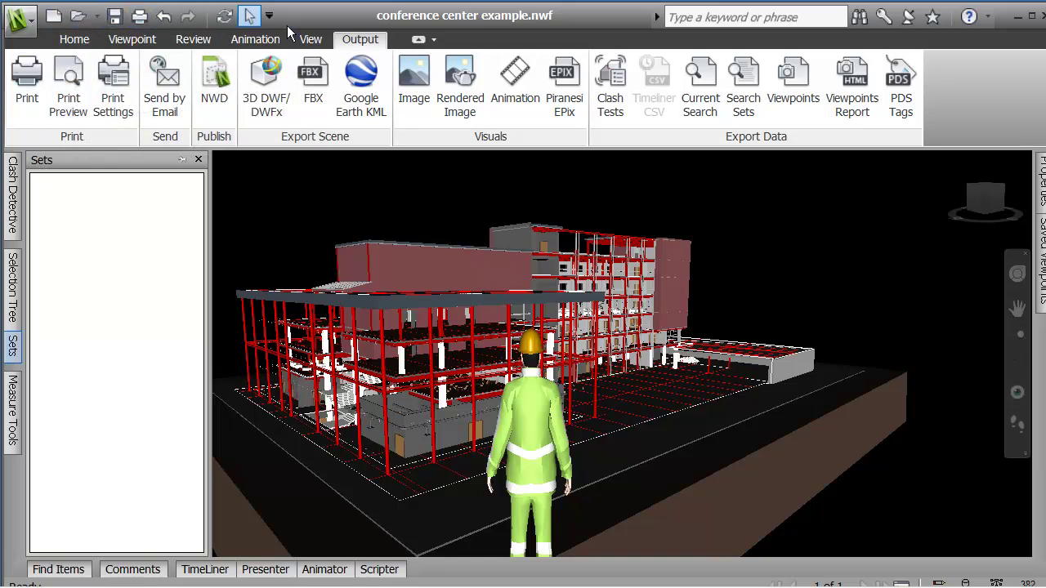
Step: Import search sets, choosing the Conference Center - Search Sets file
{"action": "left_click", "coordinate": [21, 30]}
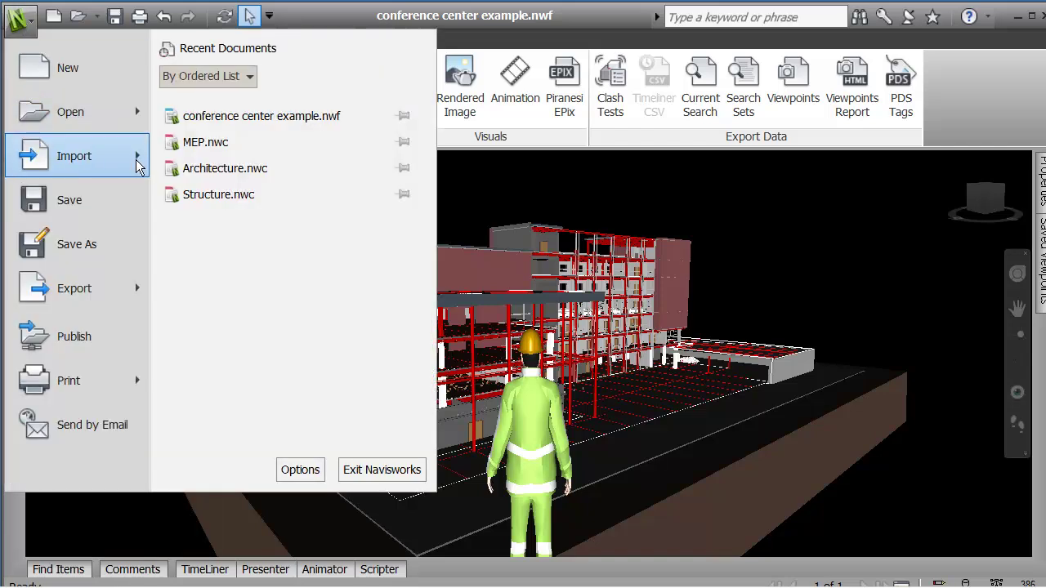
{"action": "mouse_move", "coordinate": [137, 159]}
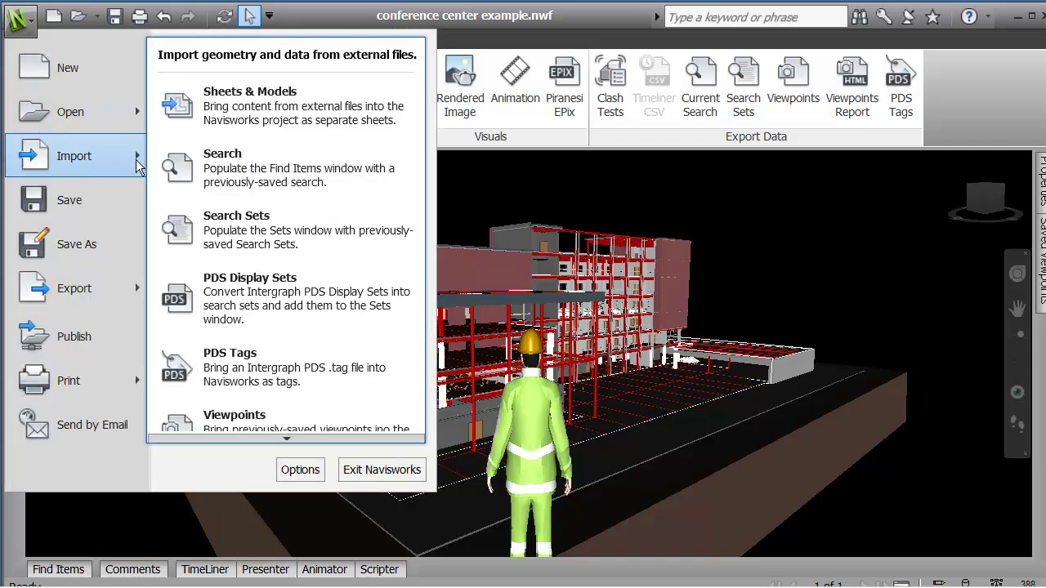
{"action": "left_click", "coordinate": [235, 231]}
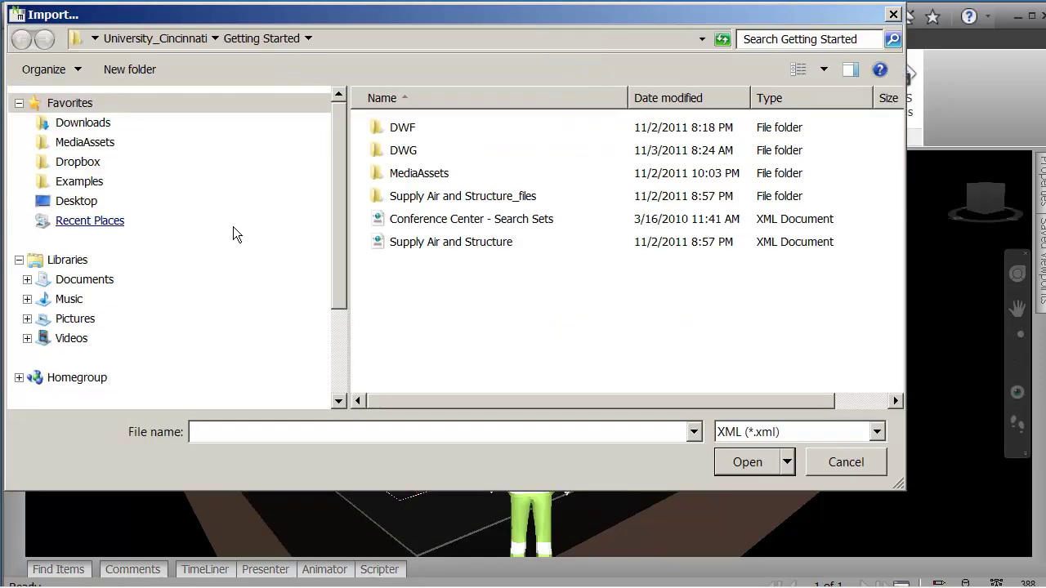
{"action": "left_click", "coordinate": [451, 224]}
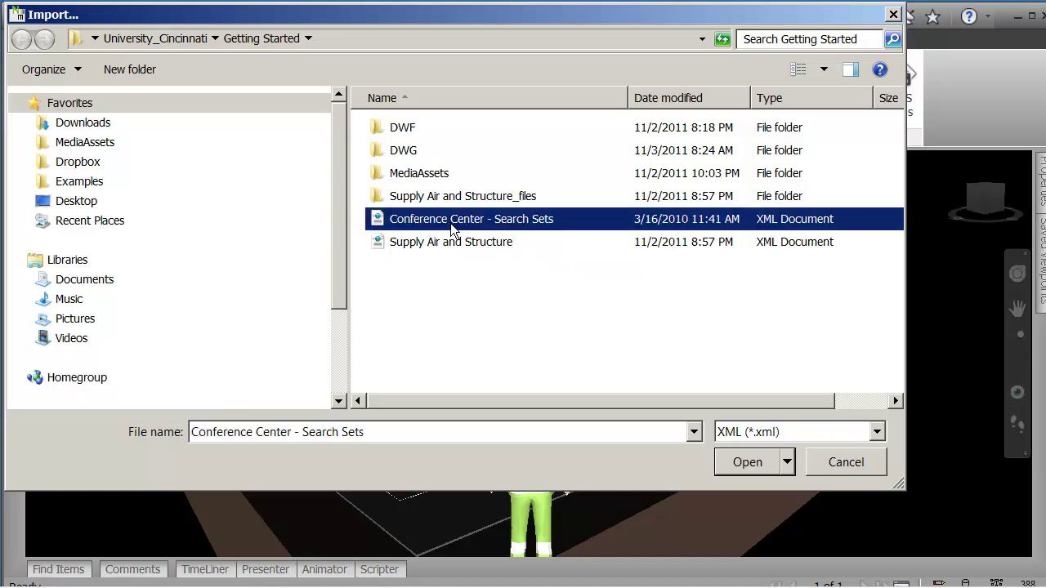
Step: Load the Conference Center search sets file and widen the Sets panel to show full set names
{"action": "left_click", "coordinate": [750, 466]}
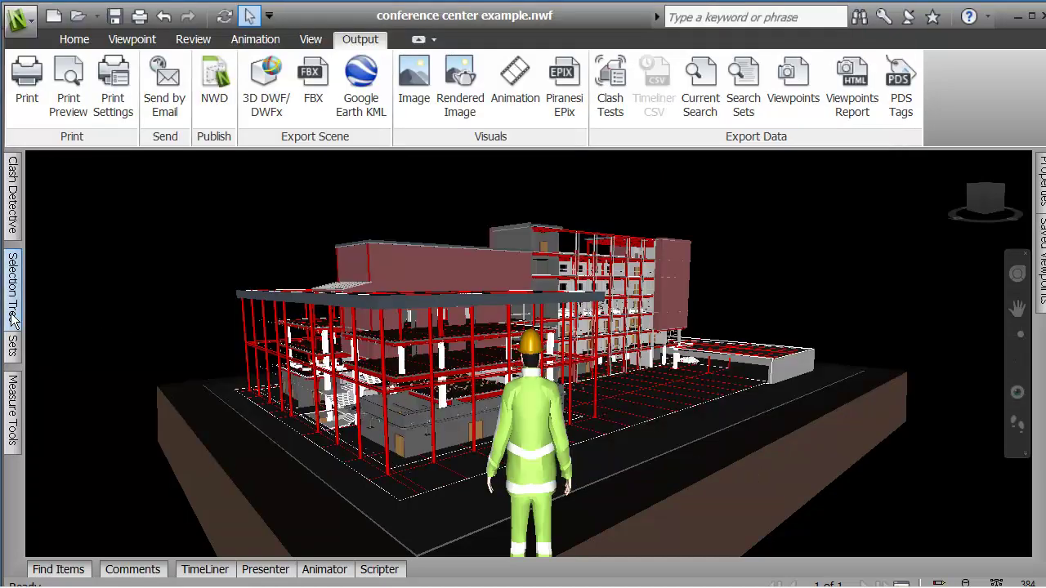
{"action": "mouse_move", "coordinate": [12, 345]}
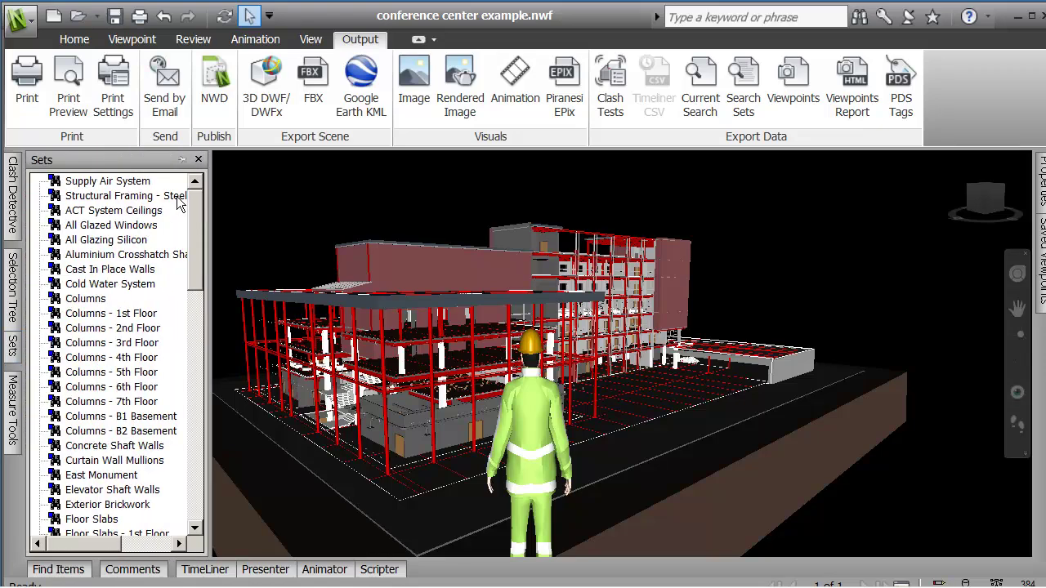
{"action": "mouse_move", "coordinate": [192, 225]}
{"action": "left_mouse_down"}
{"action": "mouse_move", "coordinate": [212, 488]}
{"action": "mouse_move", "coordinate": [209, 219]}
{"action": "left_mouse_up"}
{"action": "left_click_drag", "start_coordinate": [209, 337], "coordinate": [306, 337]}
Step: Scroll through the imported sets, glancing at the selection tree before returning to the Sets list
{"action": "left_click_drag", "start_coordinate": [288, 264], "coordinate": [274, 226]}
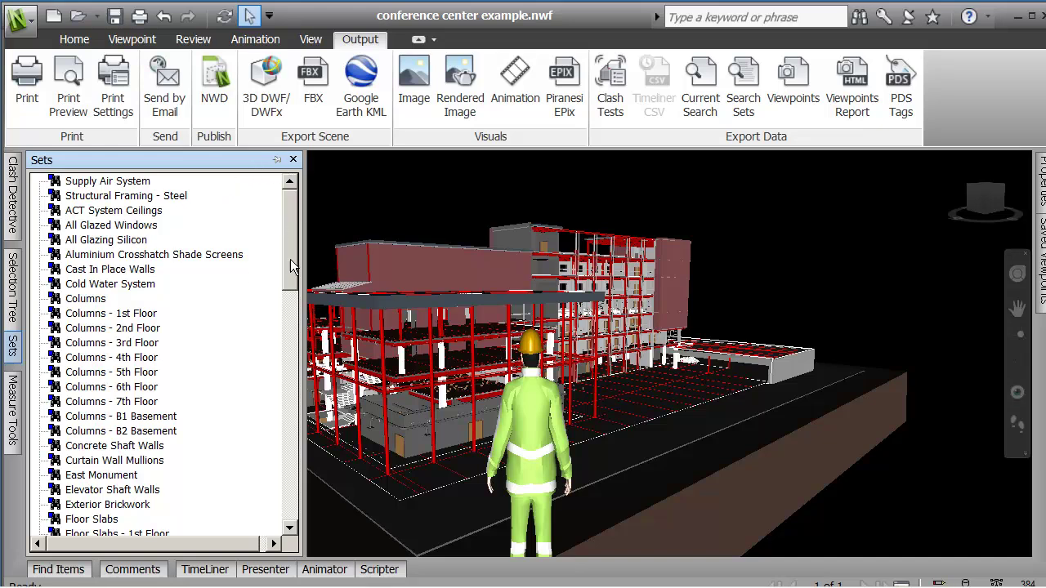
{"action": "left_click_drag", "start_coordinate": [292, 264], "coordinate": [288, 231]}
{"action": "left_click", "coordinate": [13, 294]}
{"action": "left_click_drag", "start_coordinate": [183, 311], "coordinate": [192, 210]}
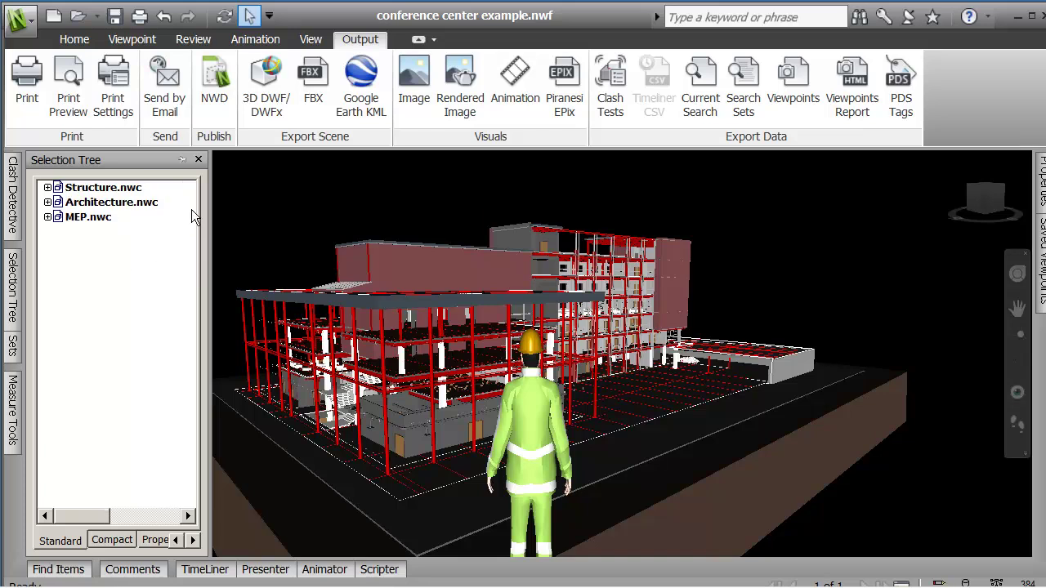
{"action": "left_click", "coordinate": [13, 345]}
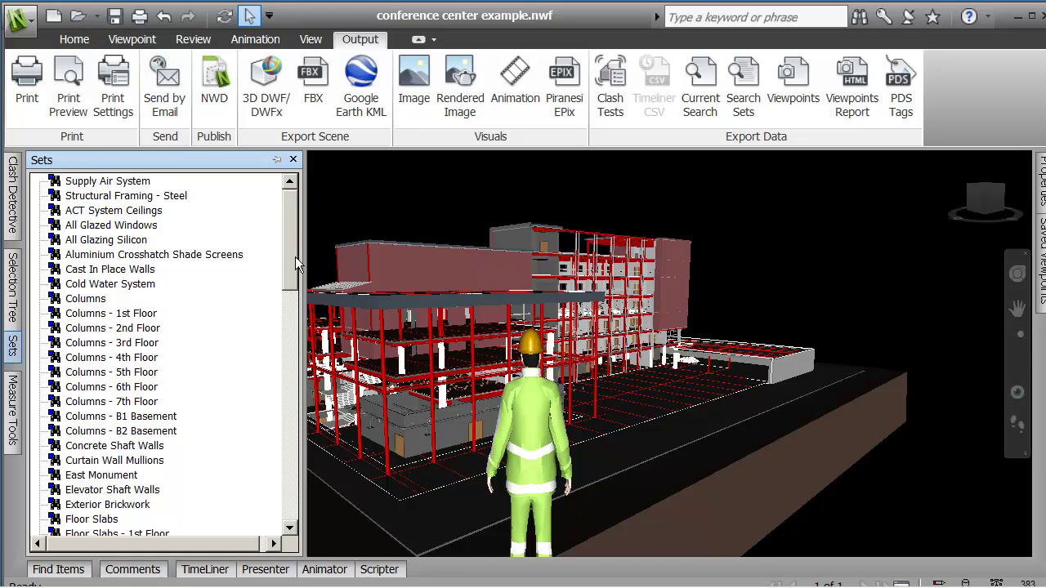
{"action": "left_click_drag", "start_coordinate": [295, 256], "coordinate": [282, 274]}
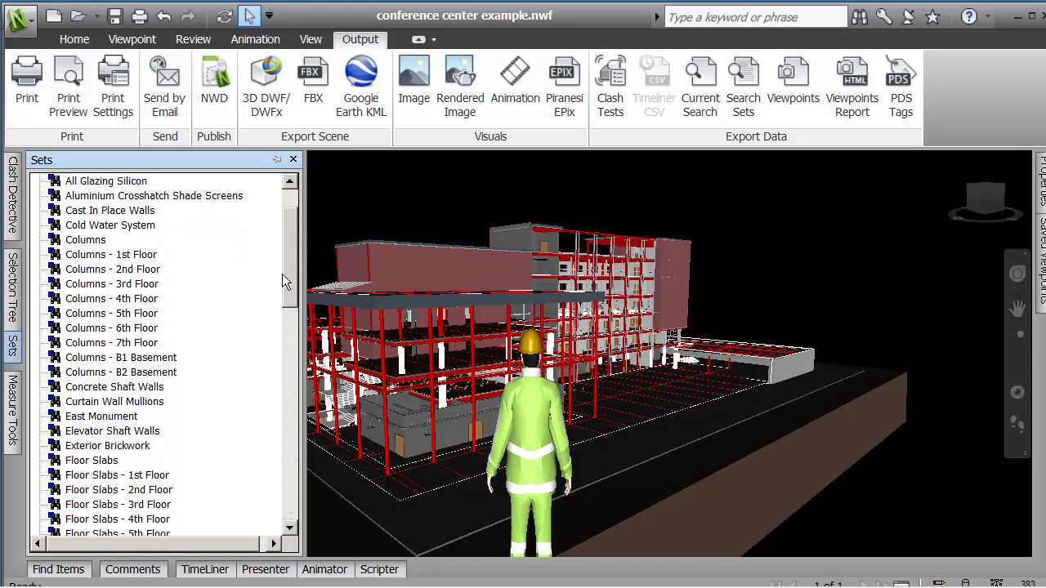
Step: Highlight the Concrete Shaft Walls and Curtain Wall Mullions sets, then scroll down the sets list
{"action": "left_click", "coordinate": [117, 389]}
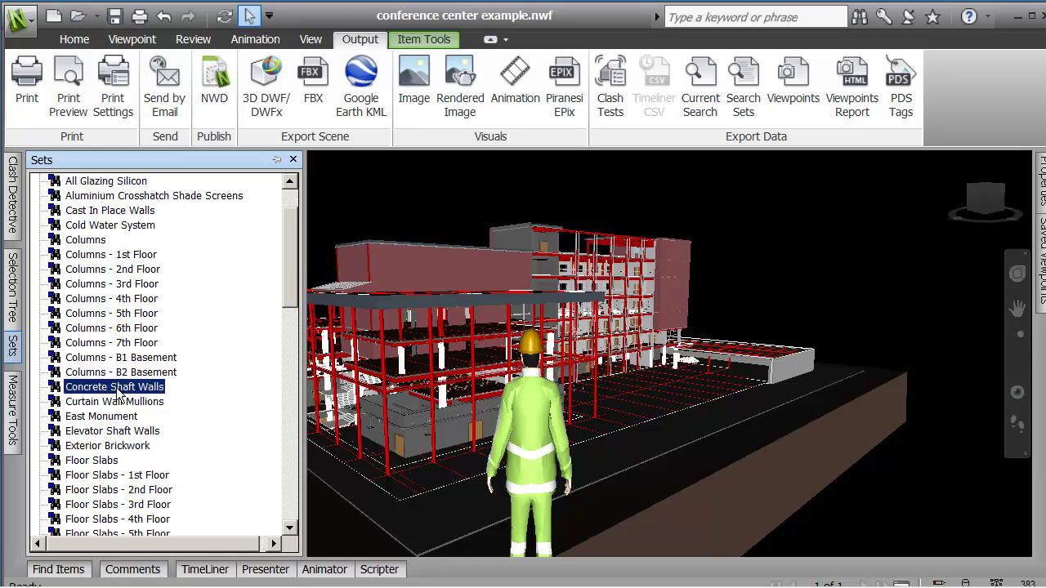
{"action": "left_click", "coordinate": [117, 403]}
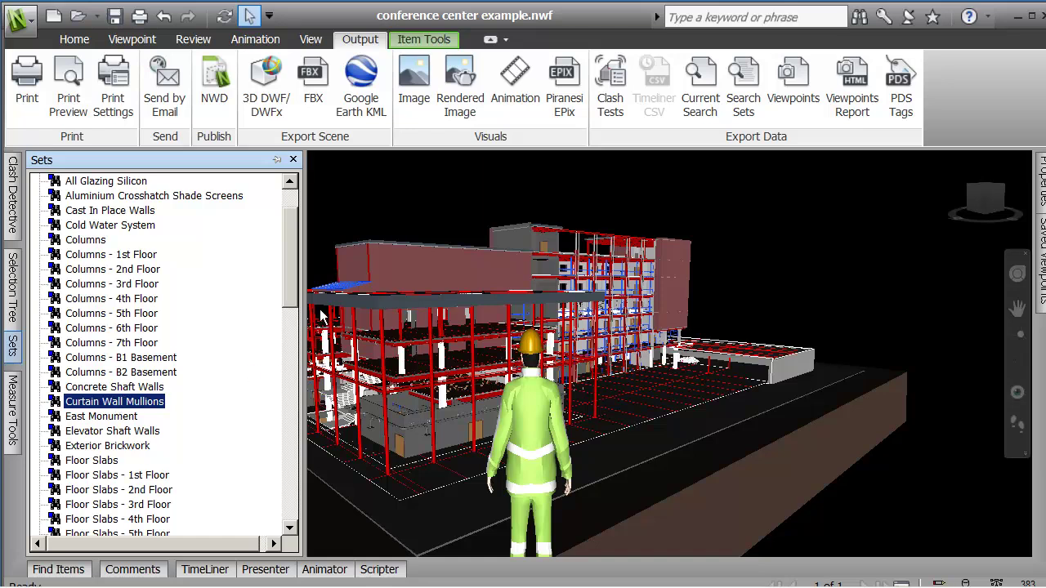
{"action": "left_click_drag", "start_coordinate": [289, 283], "coordinate": [292, 355]}
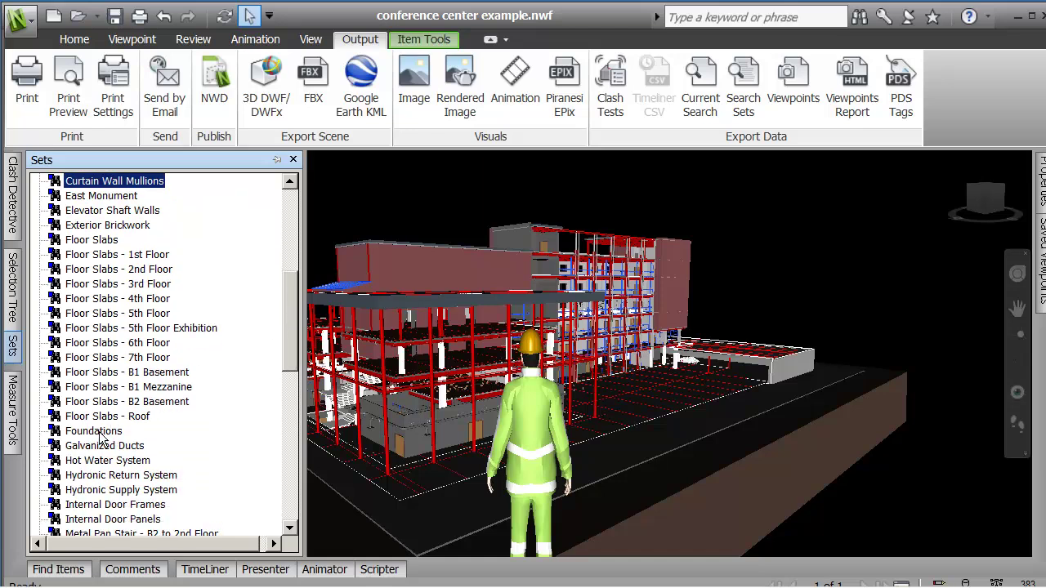
{"action": "left_click_drag", "start_coordinate": [294, 353], "coordinate": [290, 498]}
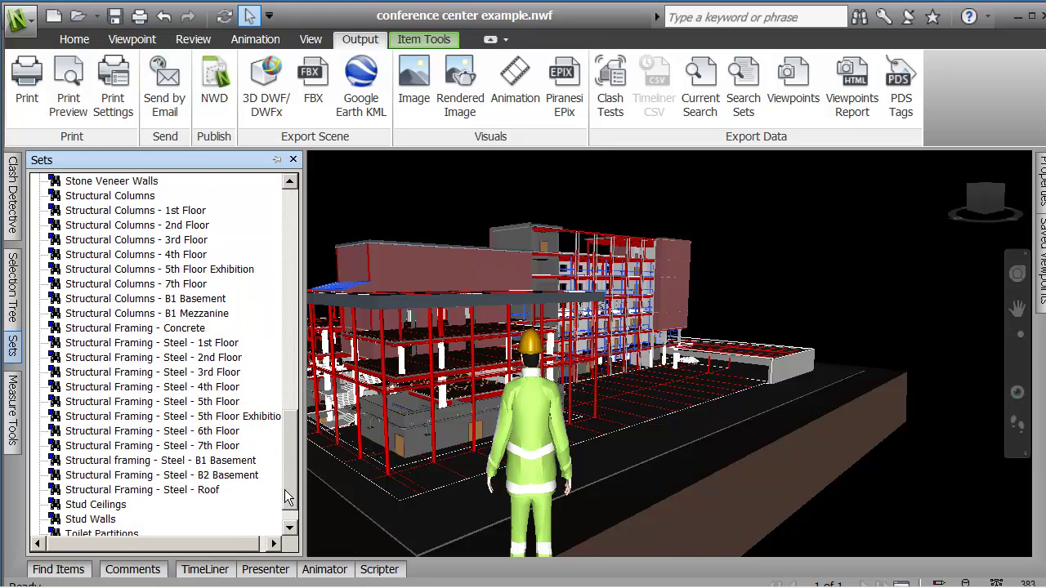
Step: Highlight each Structural Framing - Steel set from 1st to 7th Floor, including 5th Floor Exhibition
{"action": "left_click", "coordinate": [143, 345]}
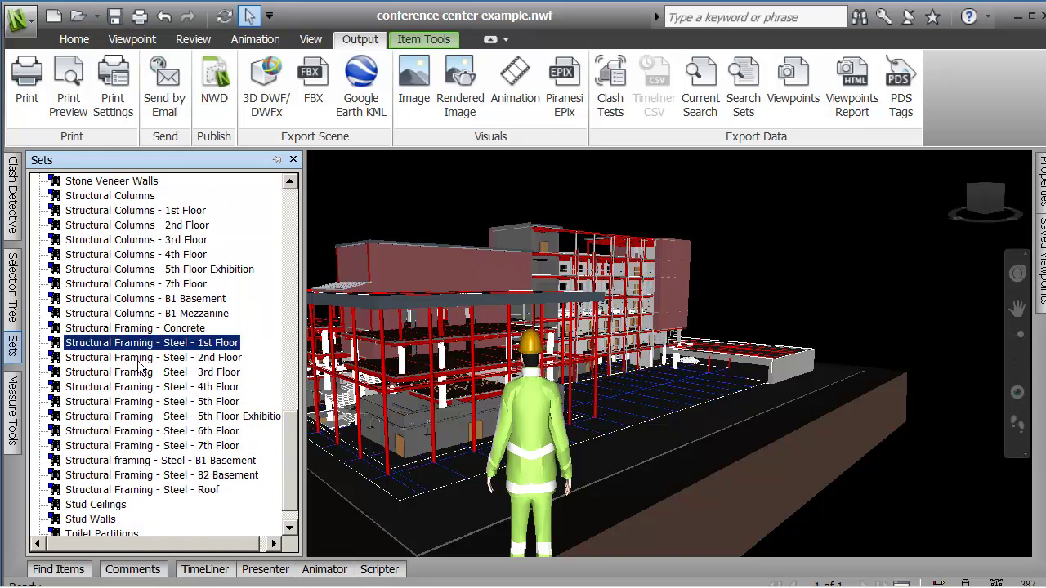
{"action": "left_click", "coordinate": [140, 360]}
{"action": "left_click", "coordinate": [139, 374]}
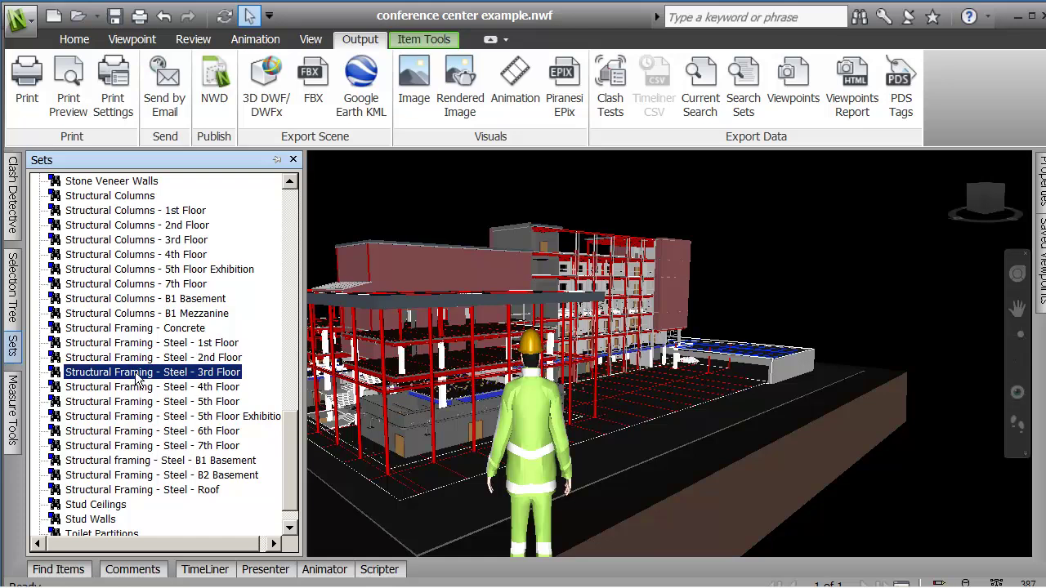
{"action": "left_click", "coordinate": [137, 389]}
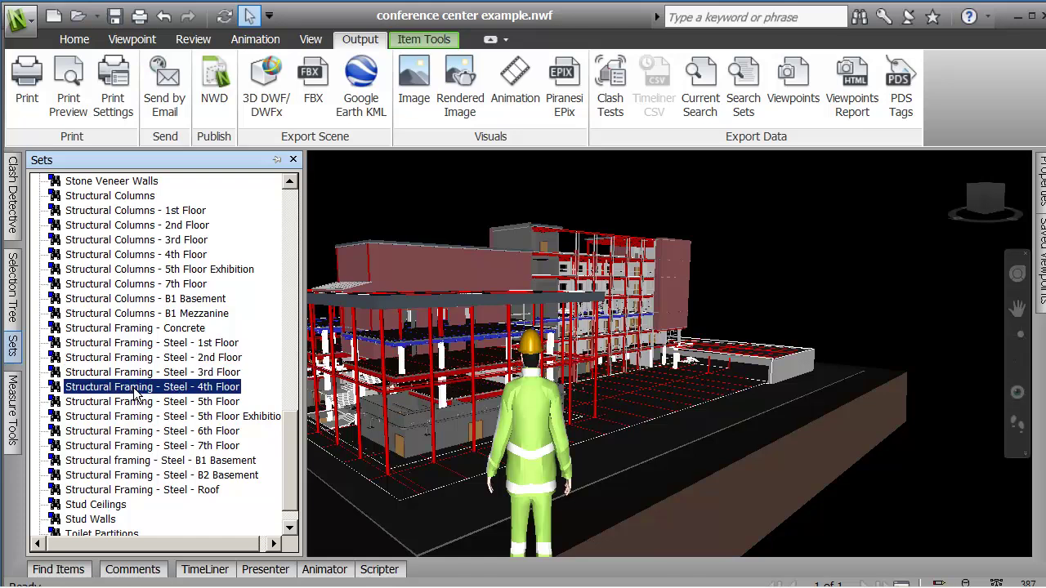
{"action": "left_click", "coordinate": [132, 403]}
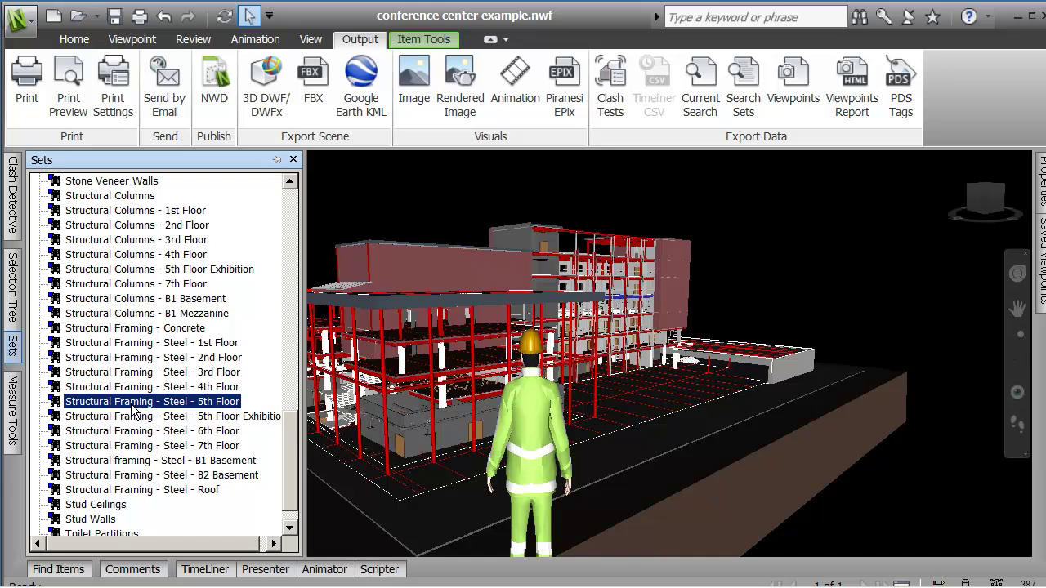
{"action": "left_click", "coordinate": [129, 418]}
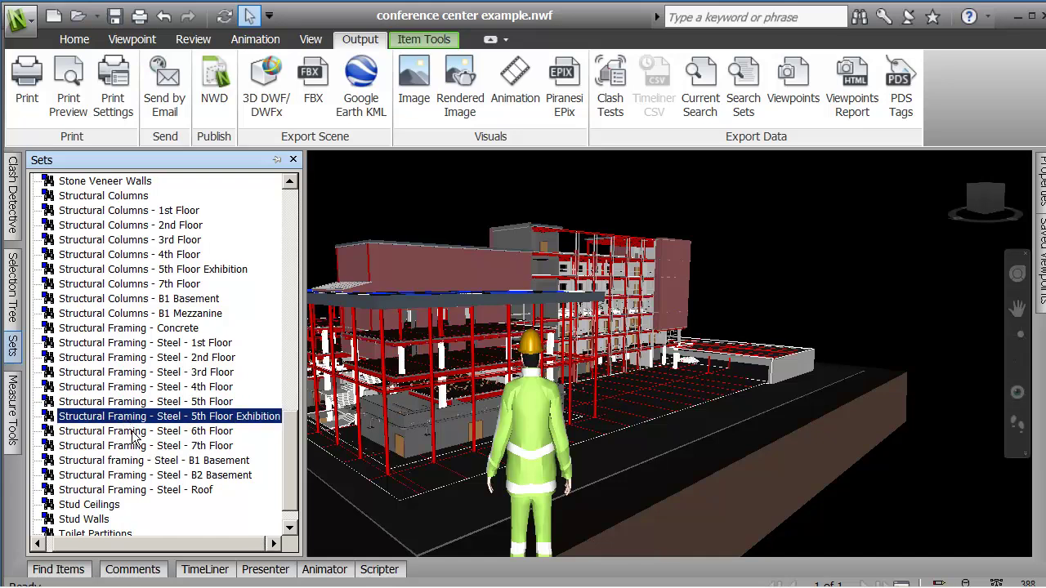
{"action": "left_click", "coordinate": [134, 432]}
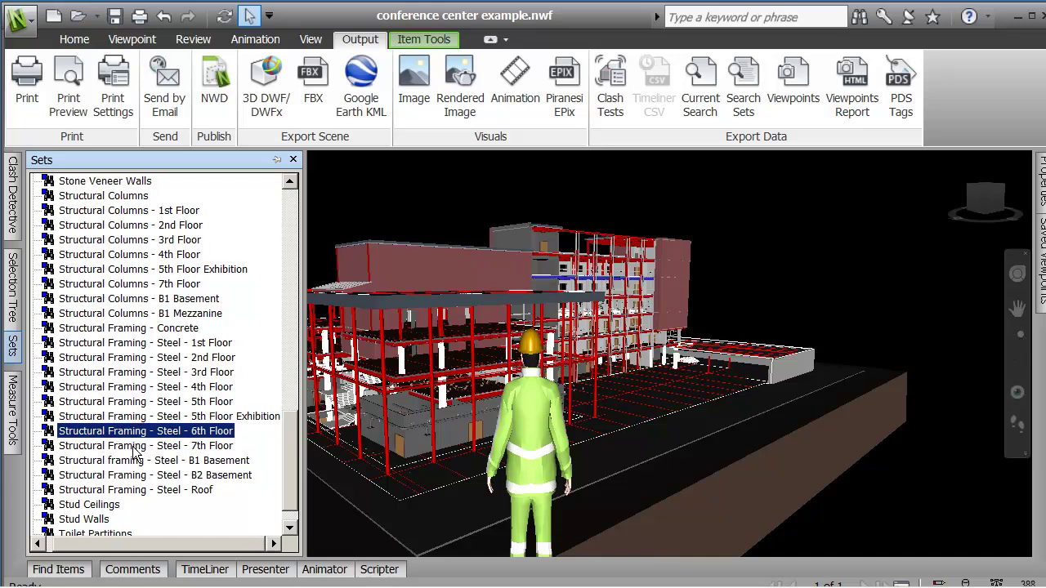
{"action": "left_click", "coordinate": [134, 446]}
{"action": "left_click_drag", "start_coordinate": [292, 444], "coordinate": [279, 185]}
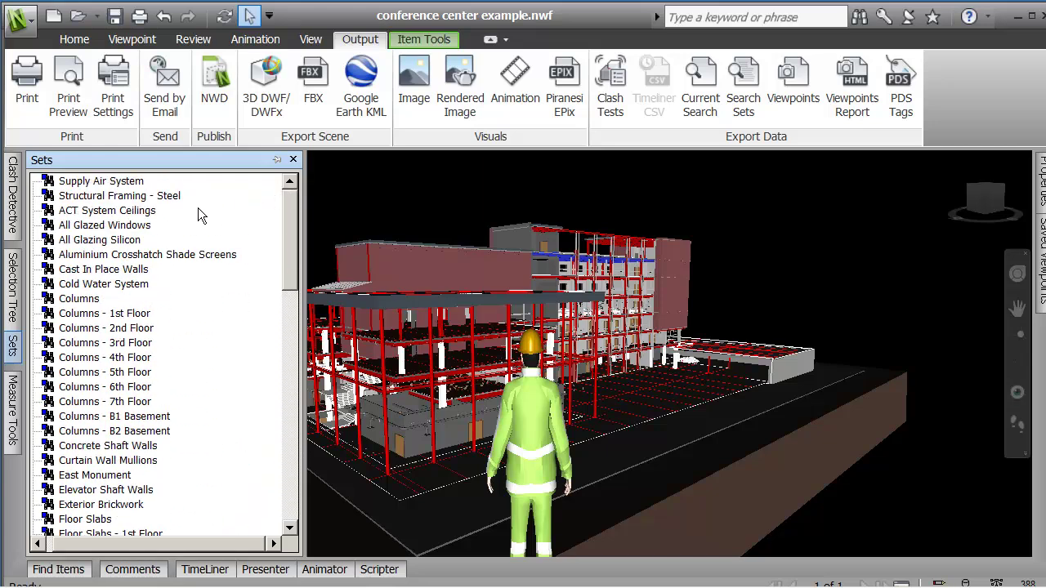
Step: In the Selection Tree, locate a brick wall panel picked in the model, then deselect it
{"action": "left_click", "coordinate": [13, 309]}
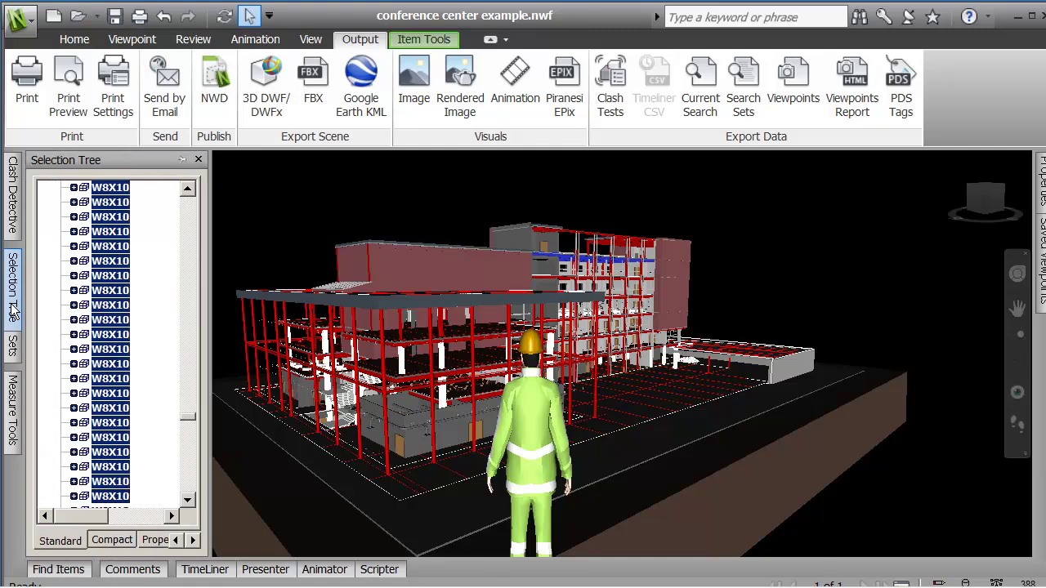
{"action": "left_click_drag", "start_coordinate": [193, 427], "coordinate": [193, 192]}
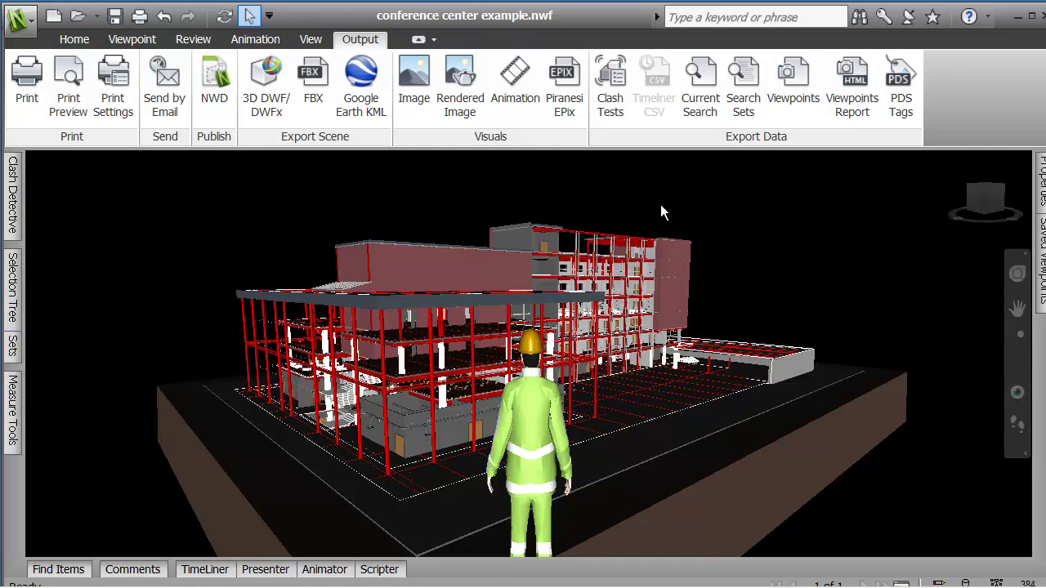
{"action": "left_click", "coordinate": [682, 265]}
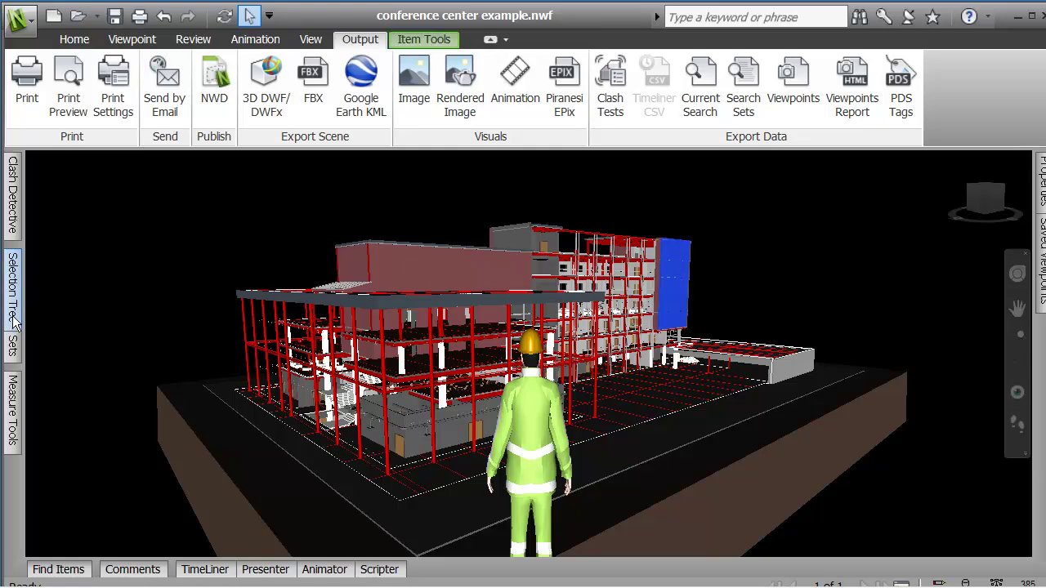
{"action": "mouse_move", "coordinate": [13, 345]}
{"action": "mouse_move", "coordinate": [17, 291]}
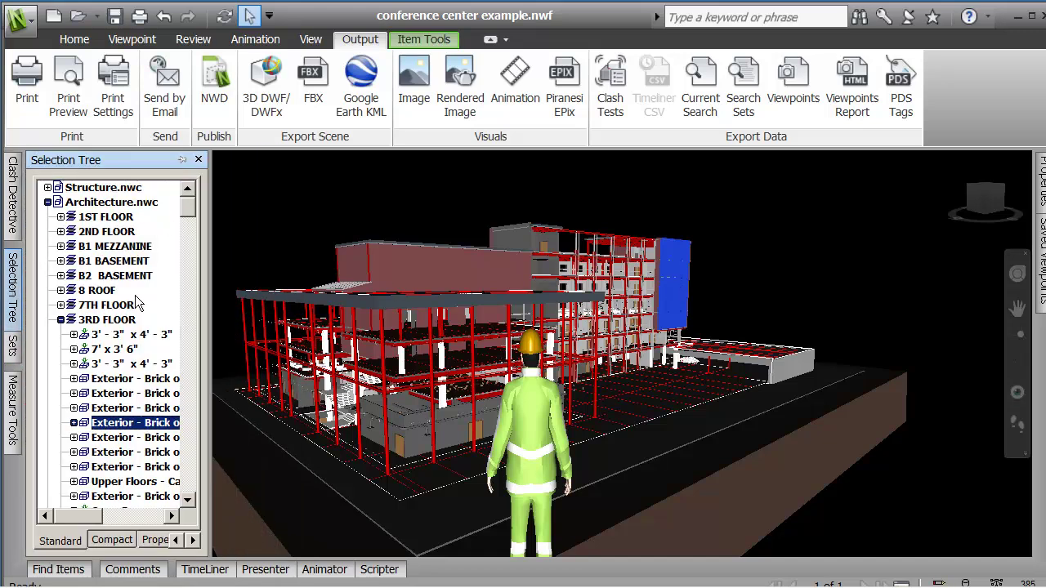
{"action": "left_click", "coordinate": [239, 230]}
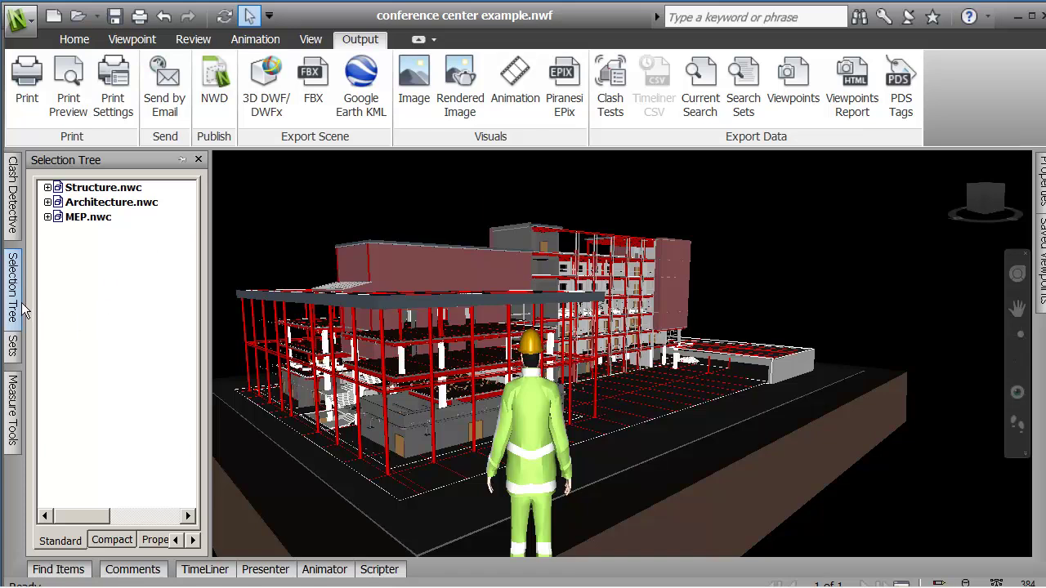
Step: Turn off Auto Hide on the Selection Tree and Sets panels so both stay docked open
{"action": "left_click", "coordinate": [181, 161]}
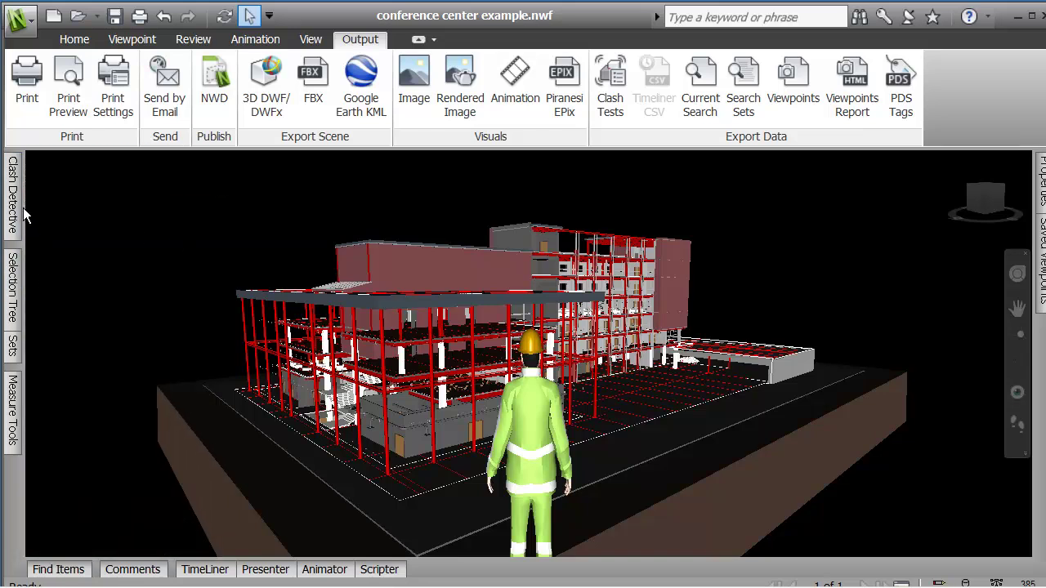
{"action": "mouse_move", "coordinate": [20, 214]}
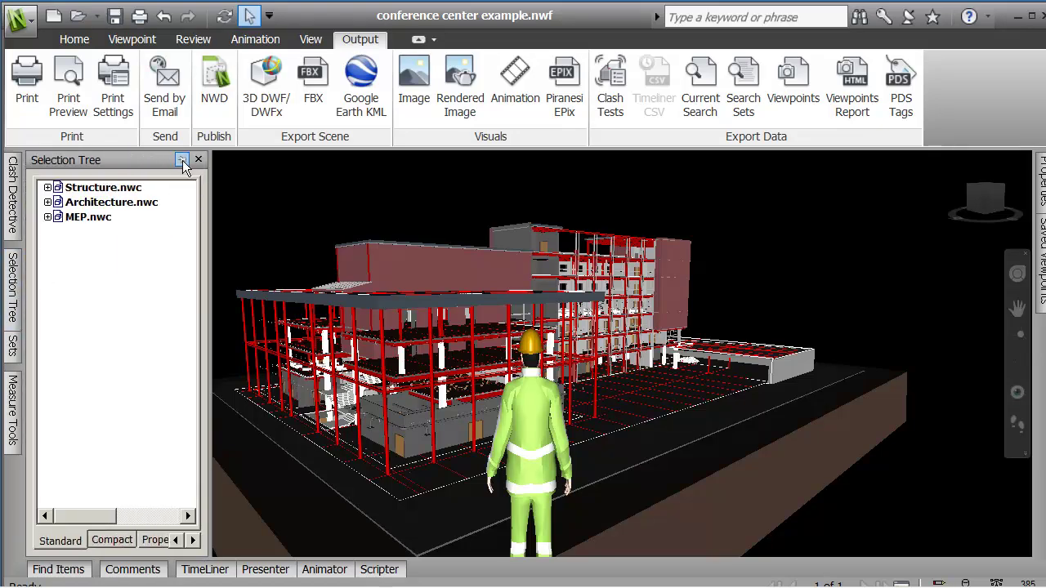
{"action": "left_click", "coordinate": [183, 159]}
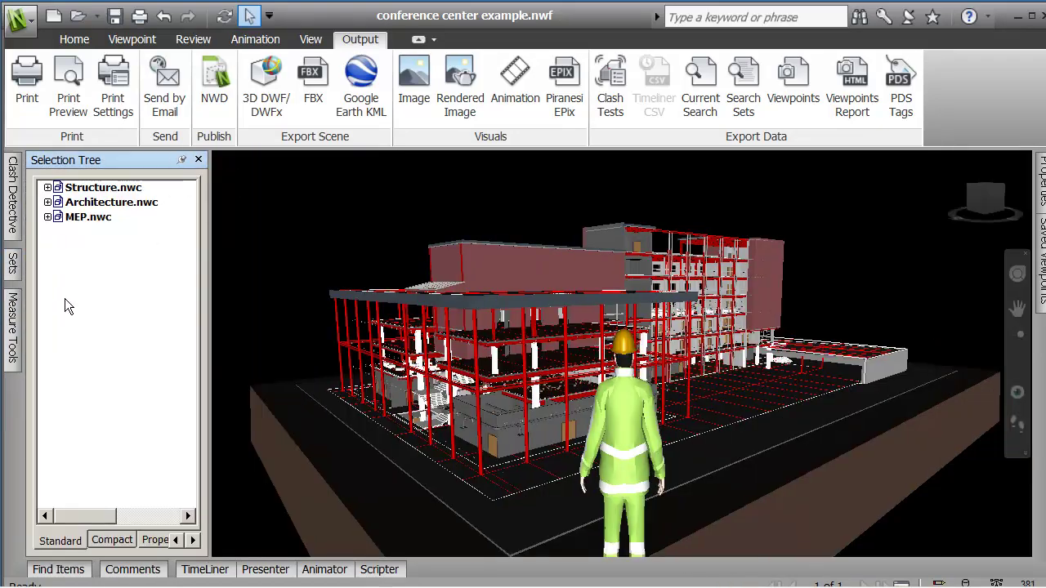
{"action": "mouse_move", "coordinate": [13, 264]}
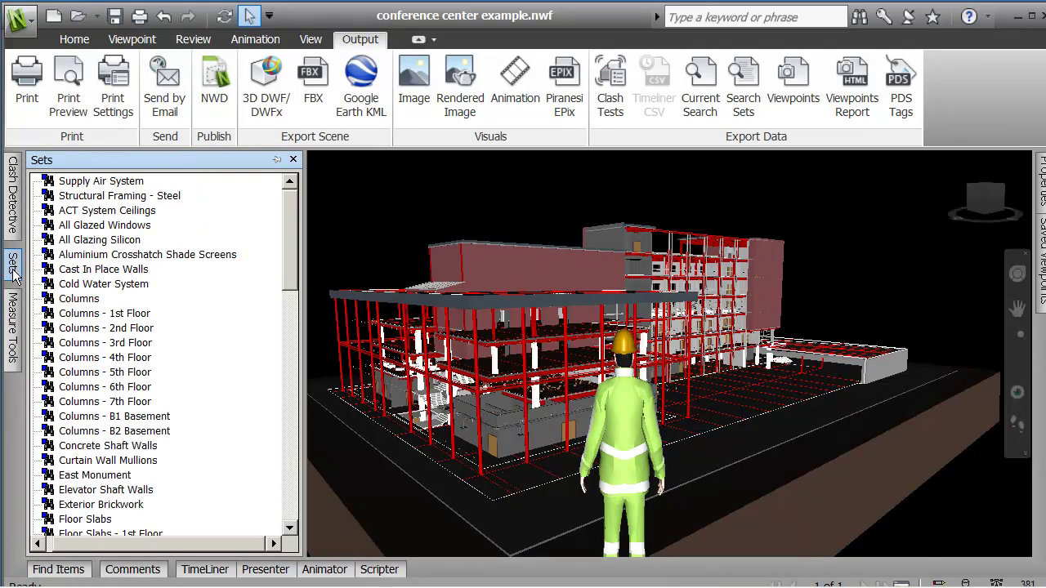
{"action": "left_click", "coordinate": [278, 160]}
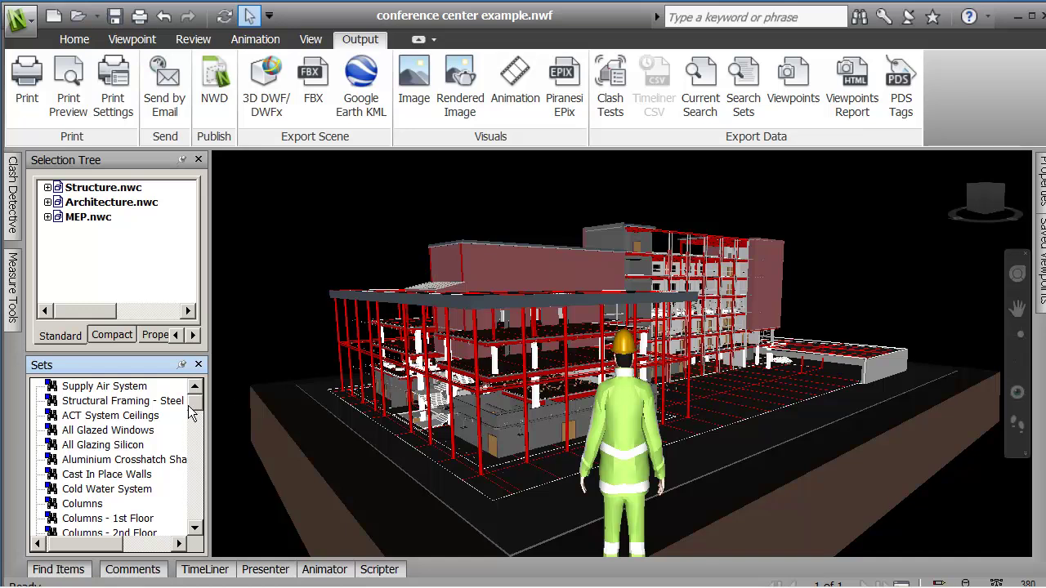
Step: Select the Exterior Brickwork set and expand its brick wall entry in the tree to view its solids
{"action": "left_click_drag", "start_coordinate": [193, 404], "coordinate": [188, 438]}
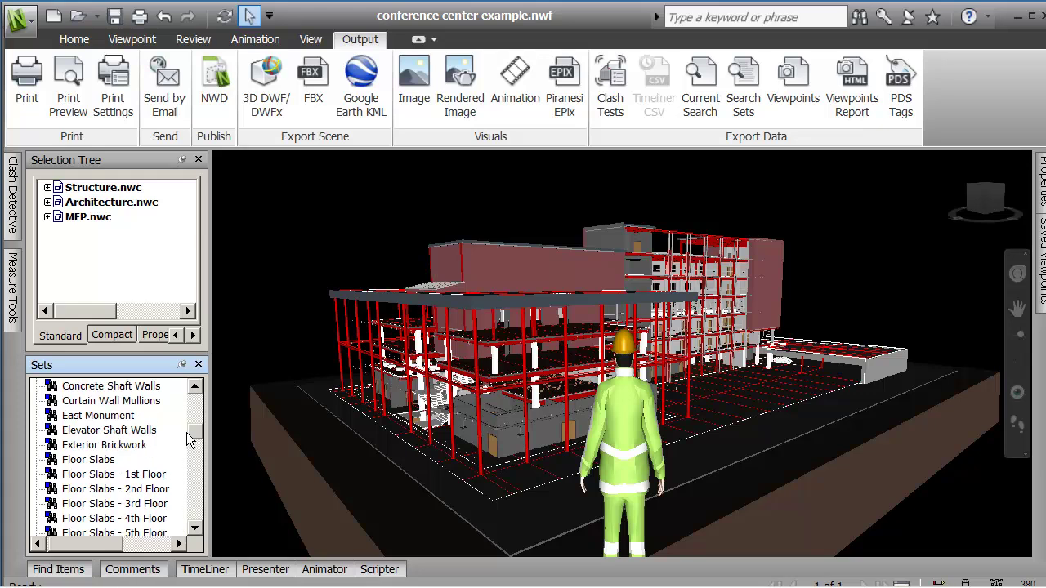
{"action": "left_click", "coordinate": [80, 446]}
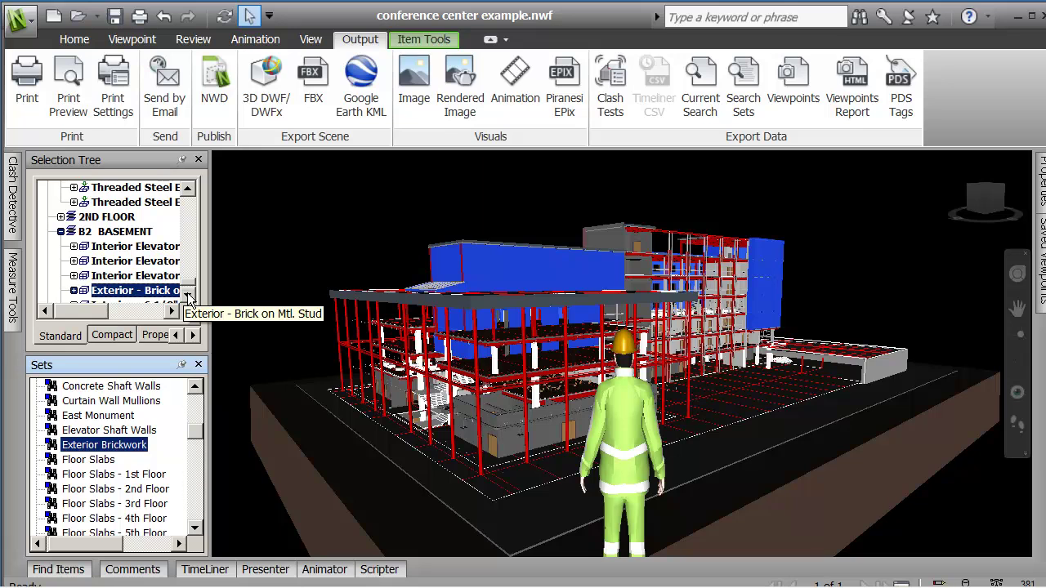
{"action": "left_click", "coordinate": [73, 291]}
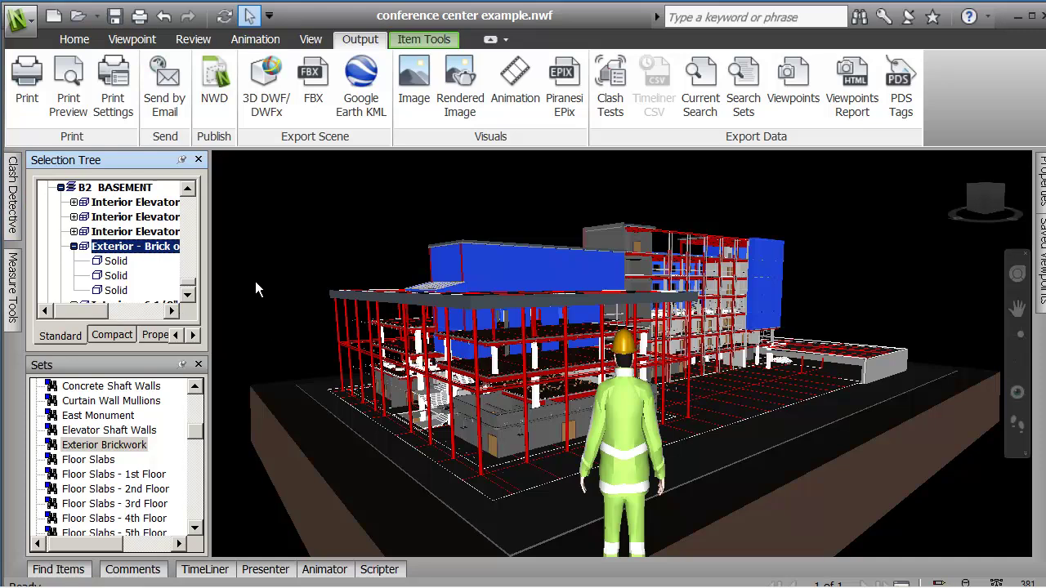
{"action": "left_click", "coordinate": [106, 444]}
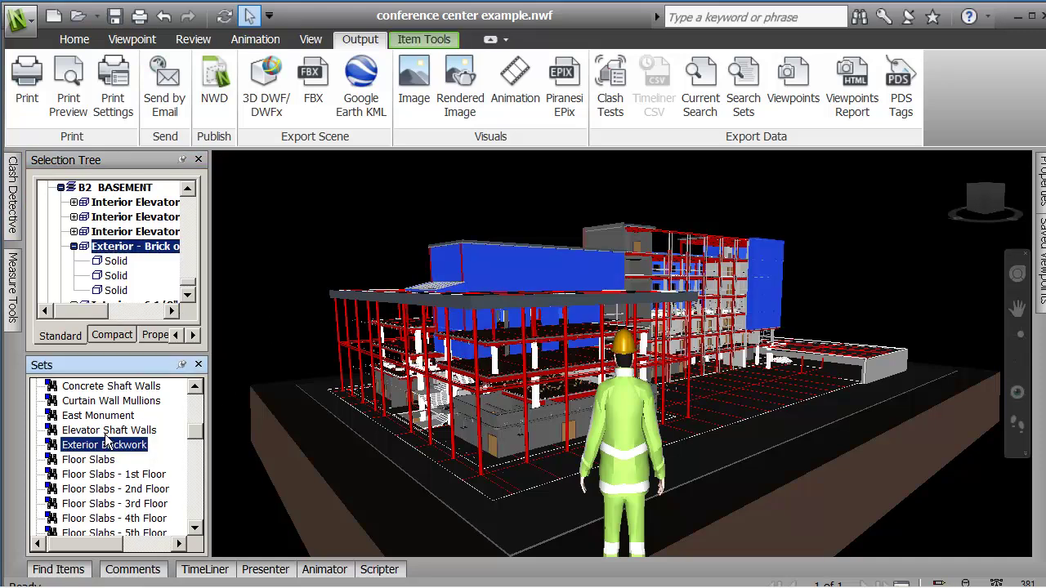
Step: Select the Elevator Shaft Walls and Floor Slabs - 2nd Floor sets, then clear and pick the right-end brick wall
{"action": "left_click", "coordinate": [109, 429]}
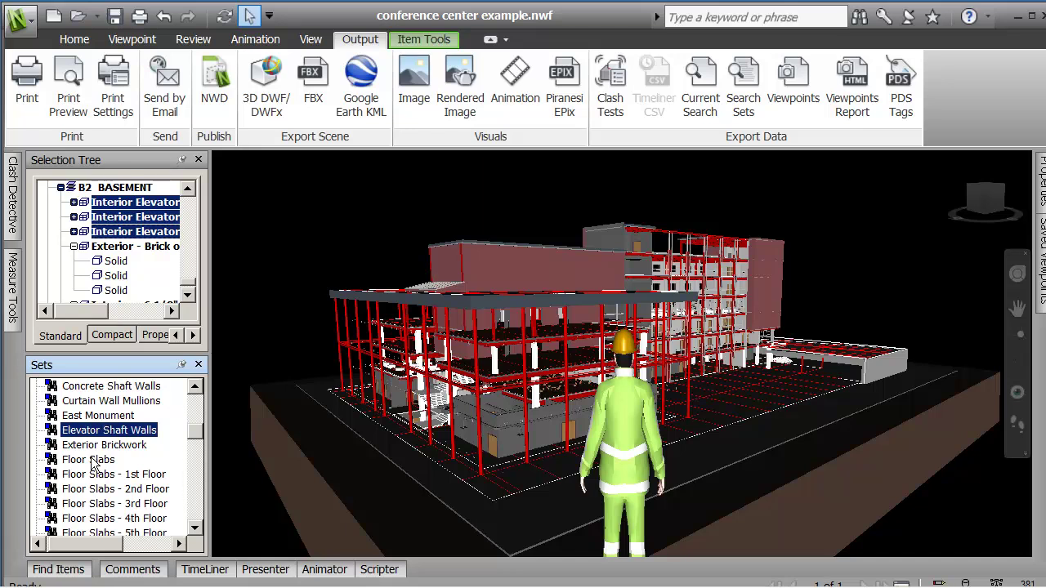
{"action": "left_click", "coordinate": [100, 493]}
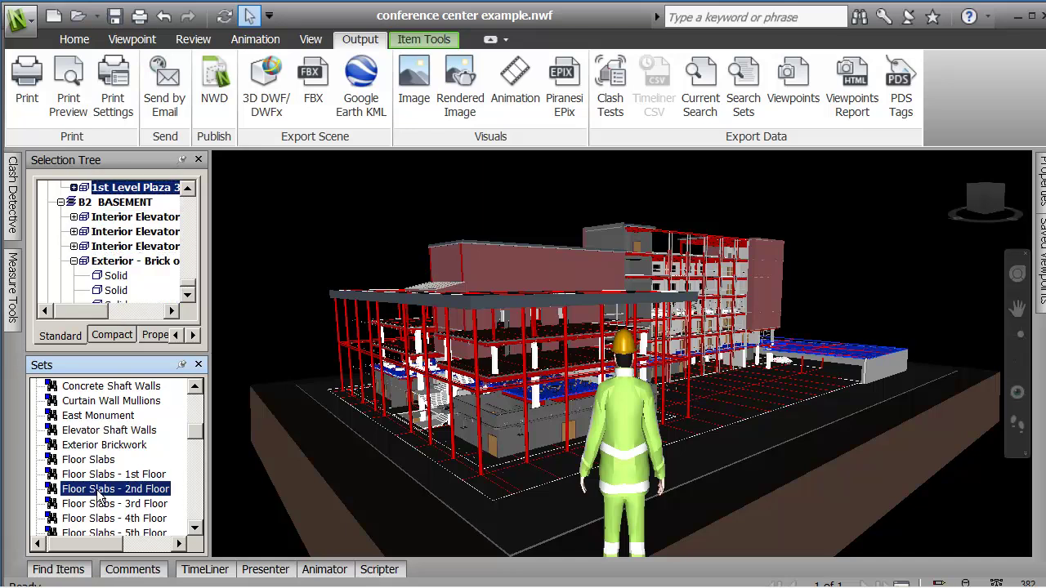
{"action": "left_click", "coordinate": [223, 469]}
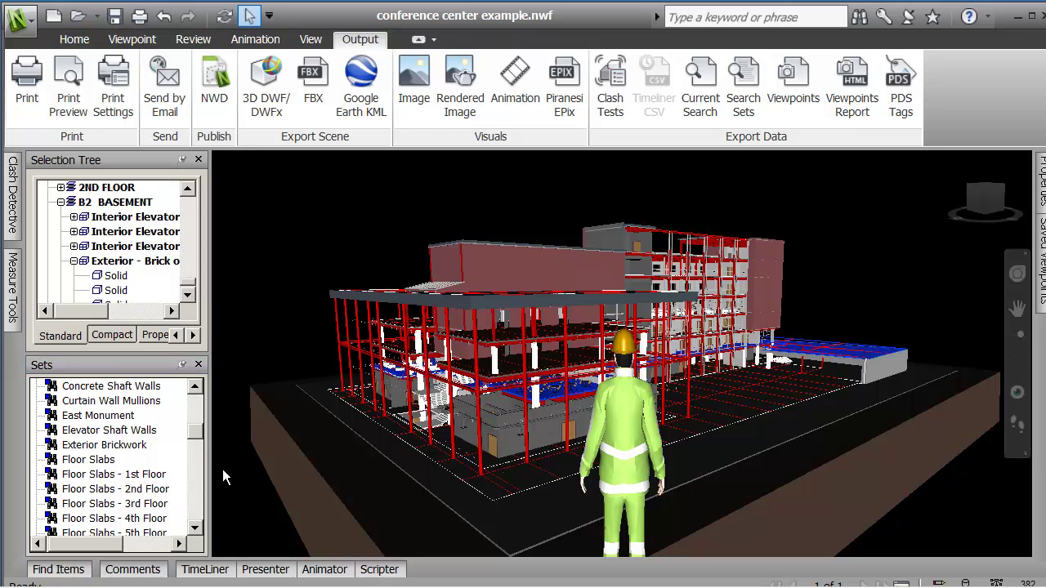
{"action": "left_click", "coordinate": [775, 290]}
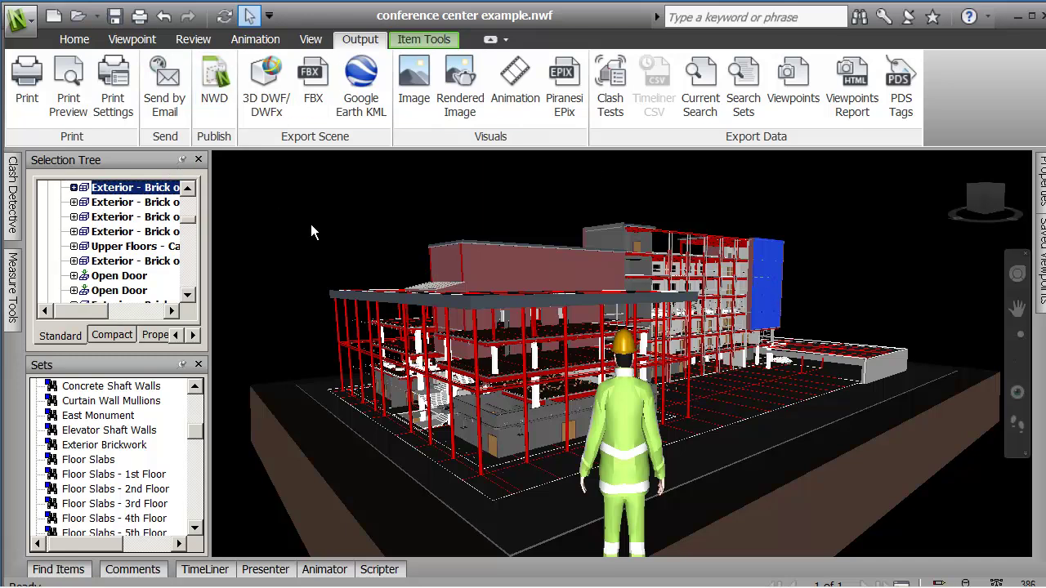
Step: Deselect the brick wall and set both the Selection Tree and Sets panels to auto-hide
{"action": "left_click", "coordinate": [648, 187]}
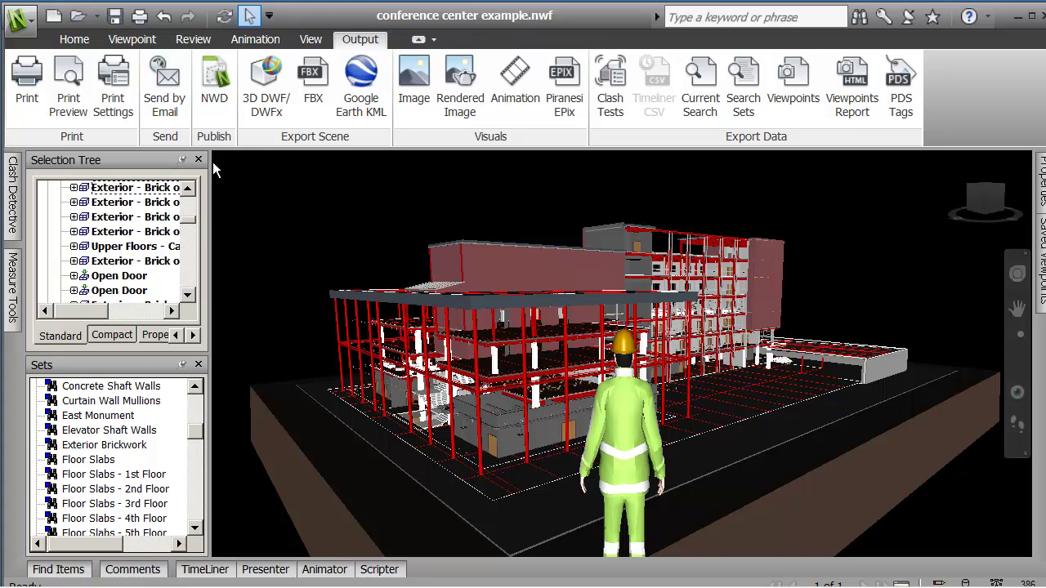
{"action": "left_click", "coordinate": [183, 160]}
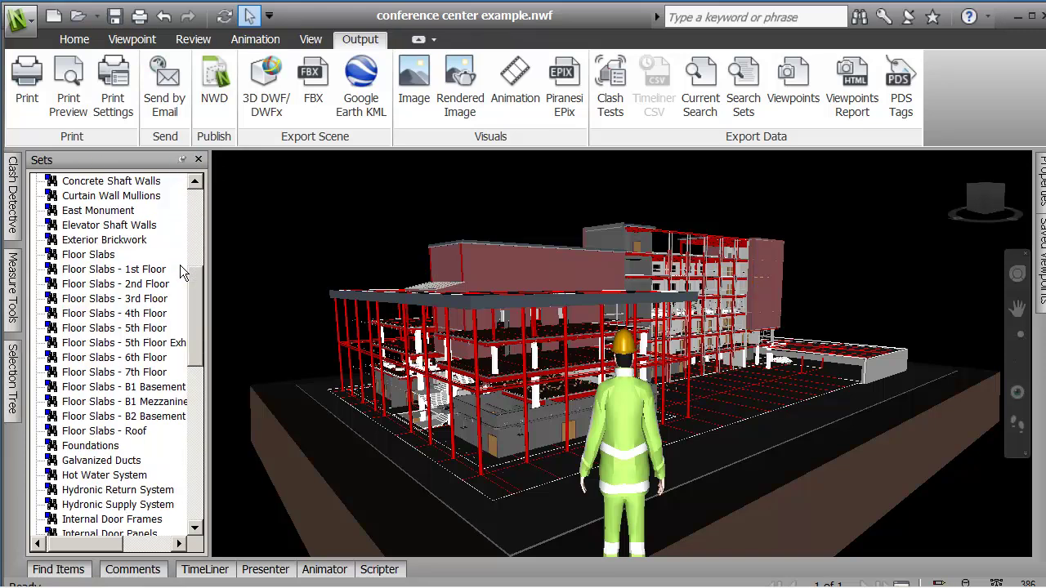
{"action": "left_click", "coordinate": [182, 160]}
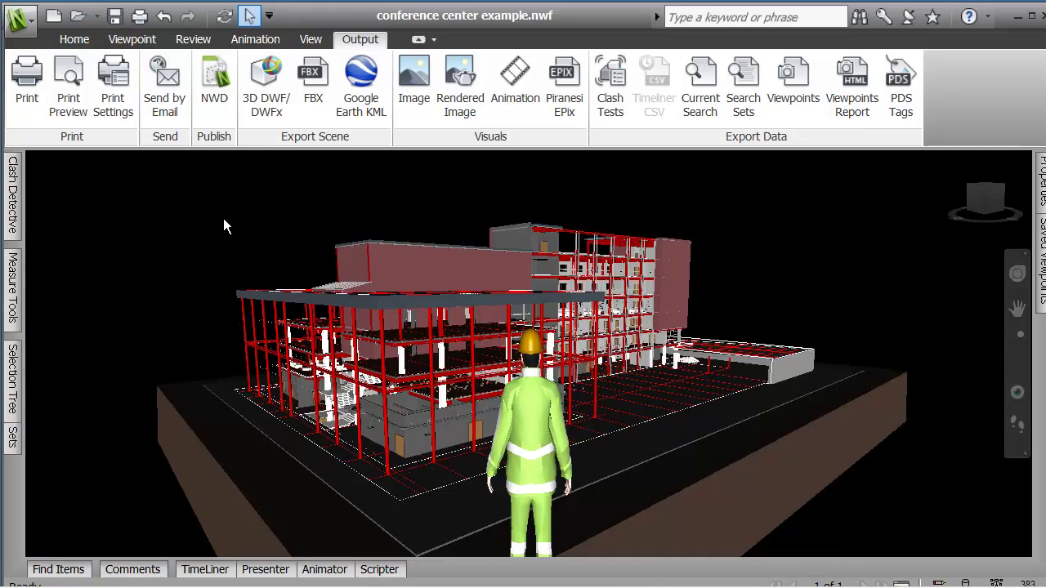